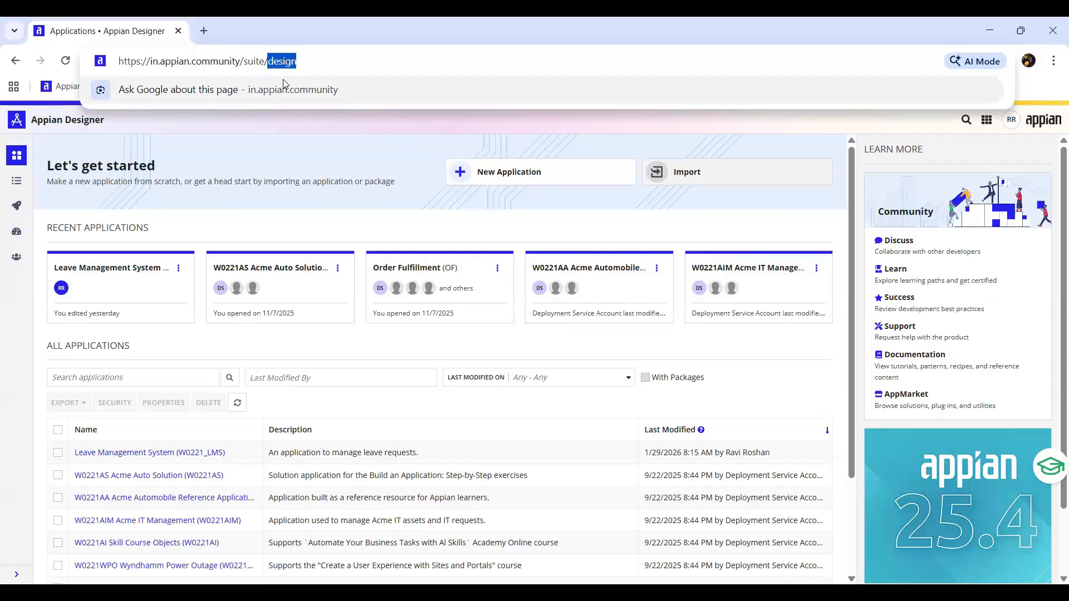
- Duplicate the Appian Designer tab and open the Tempo environment at suite/tempo in the copy
right_click(148, 33)
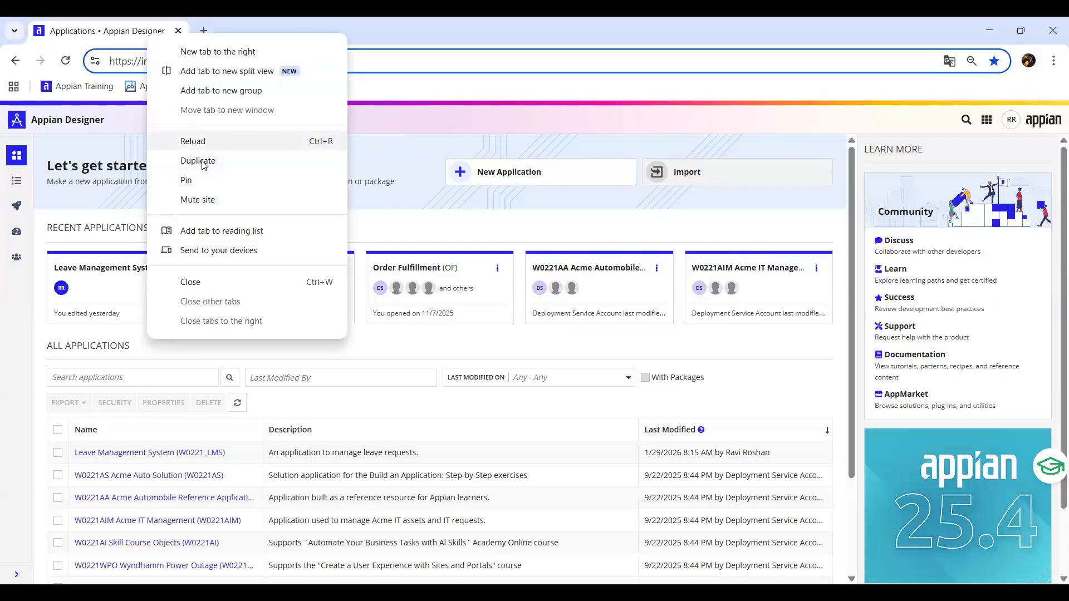
click(197, 160)
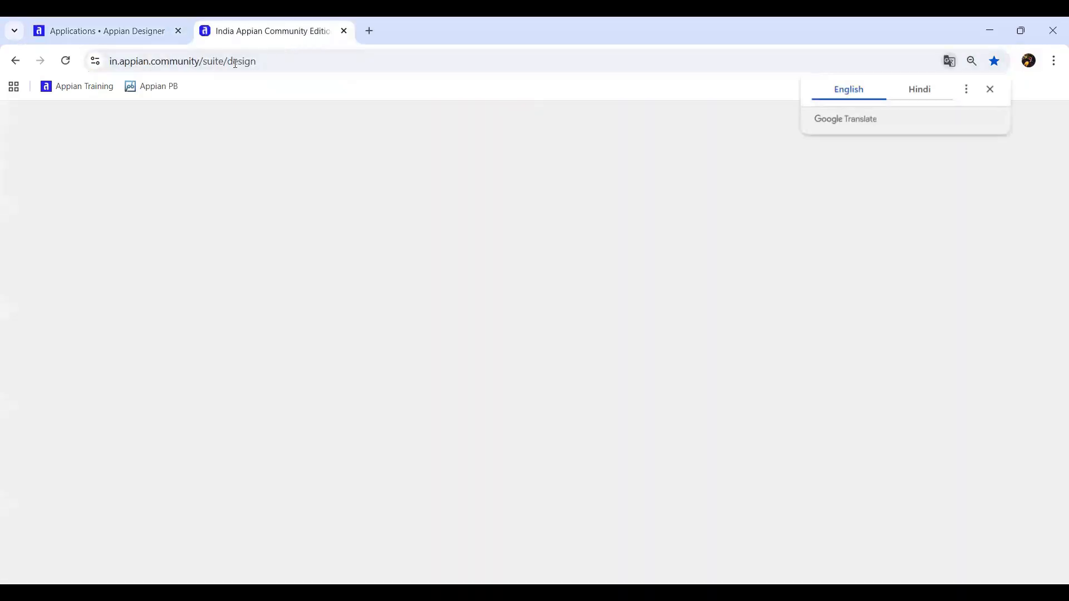
click(245, 60)
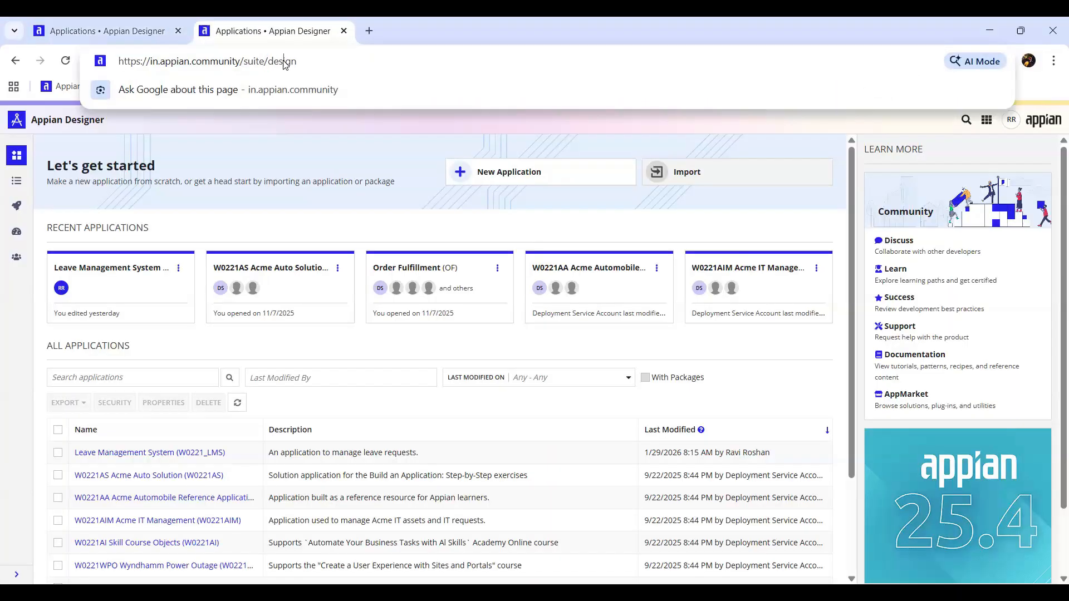
double_click(282, 61)
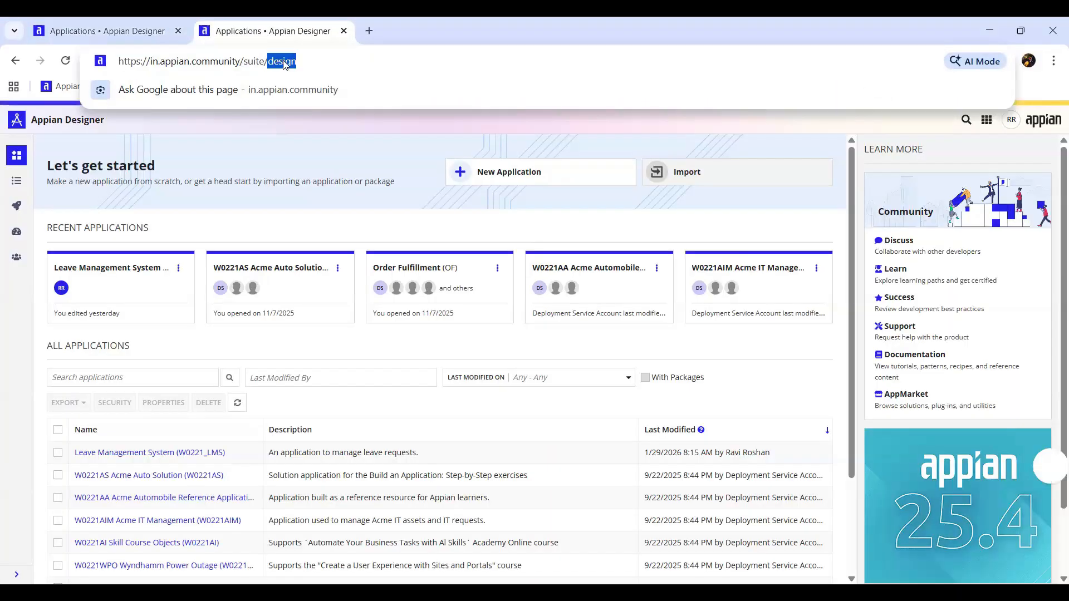
text(tempo)
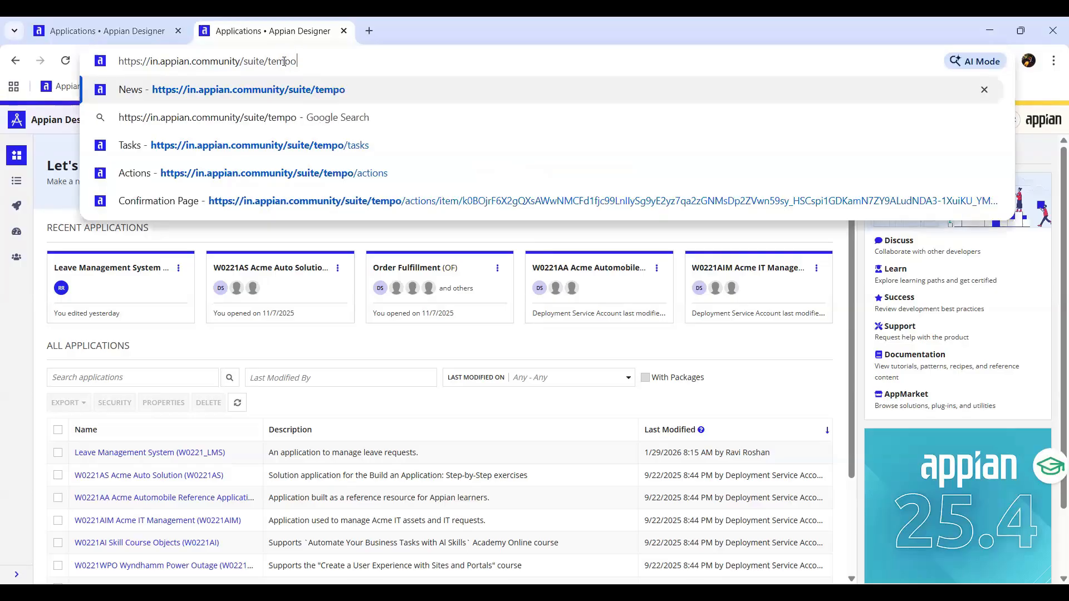
key(Return)
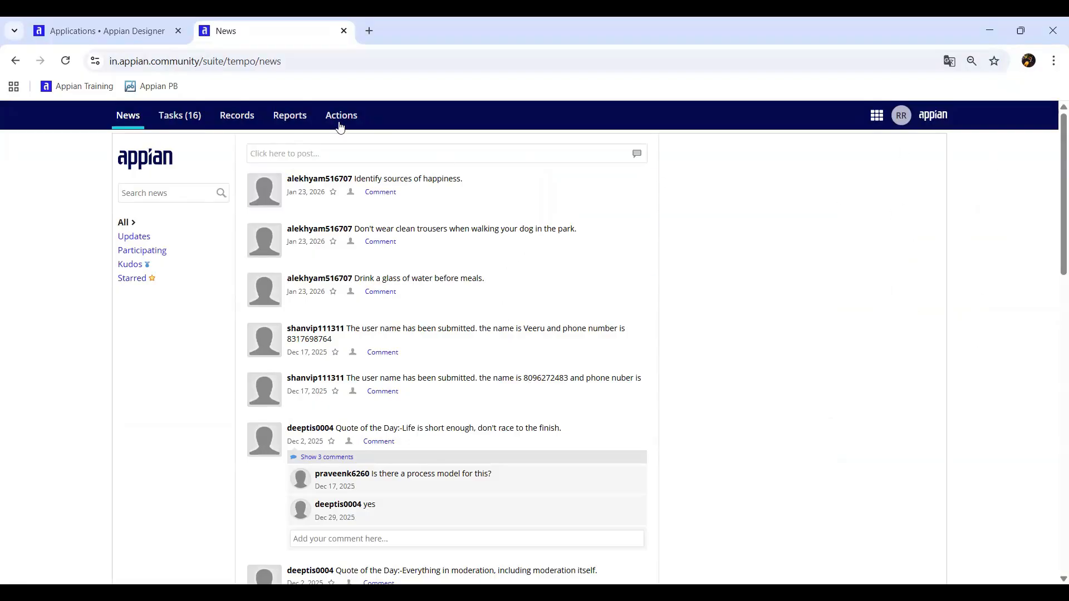
- Look through the environment navigation options, including Cloud Database, and the Tempo news feed, and close the Tempo tab
click(876, 115)
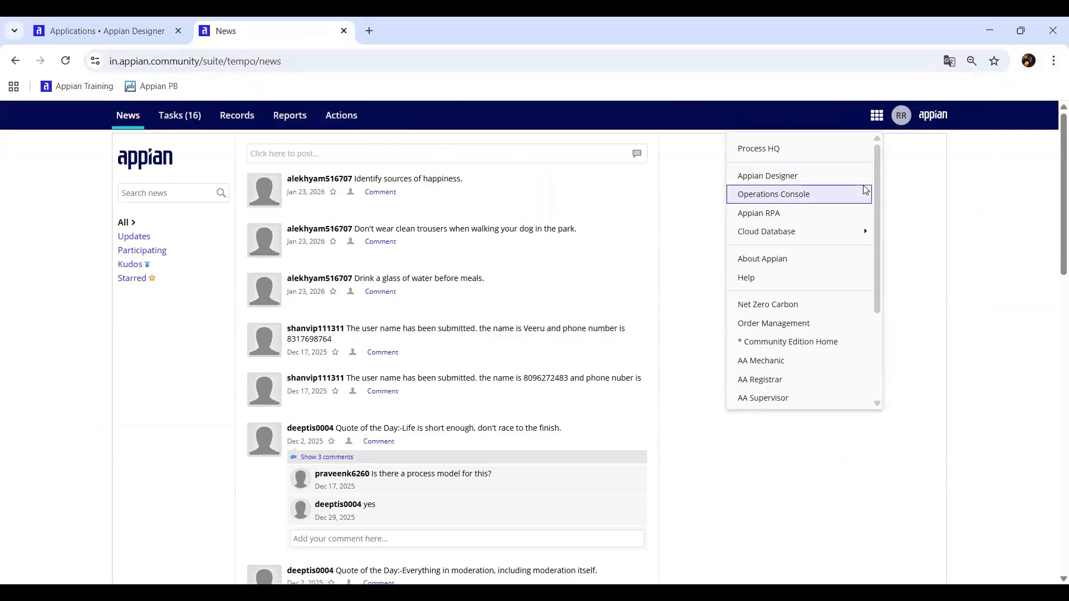
mouse_move(782, 234)
scroll(781, 233, down, 10)
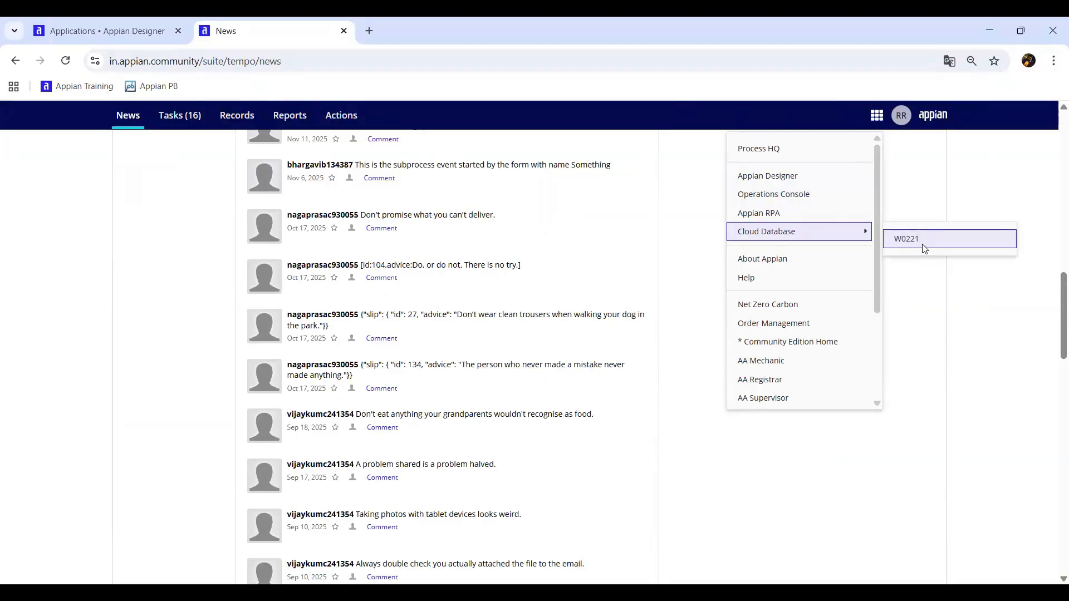
click(135, 251)
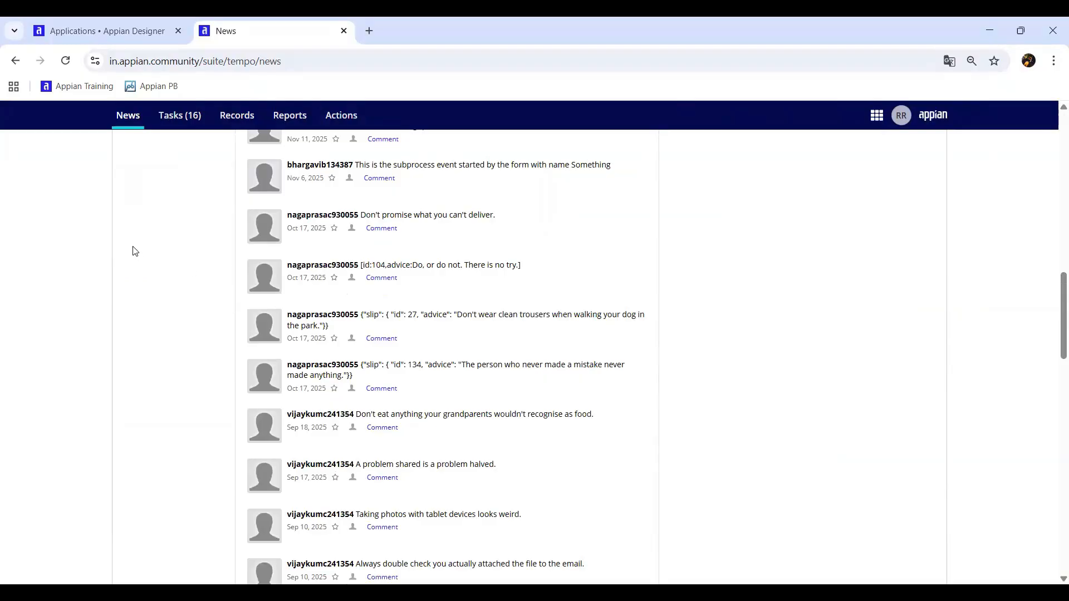
scroll(131, 249, up, 10)
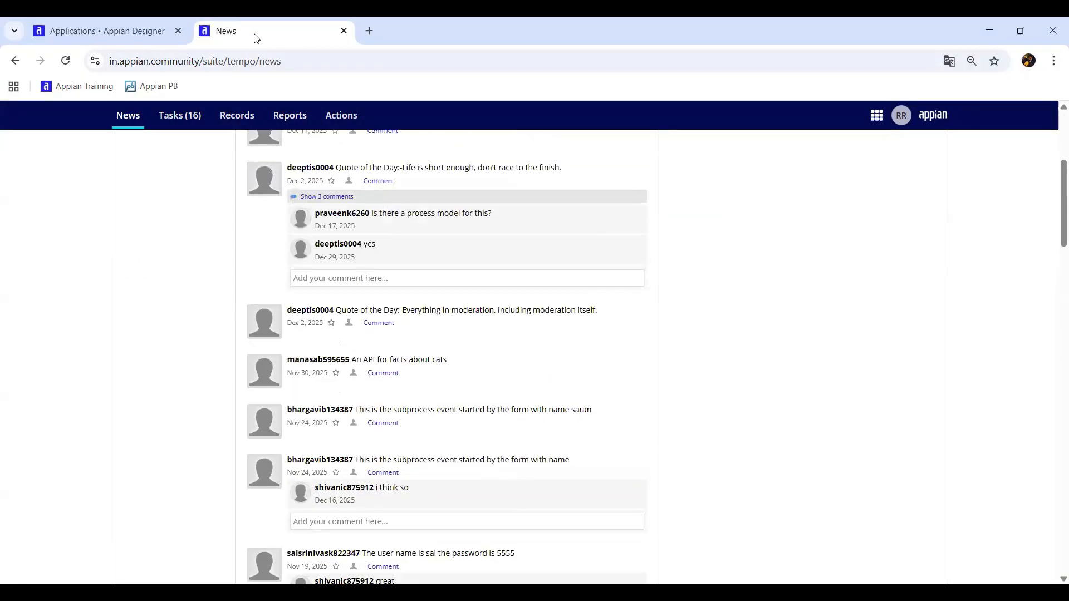
key(ctrl+w)
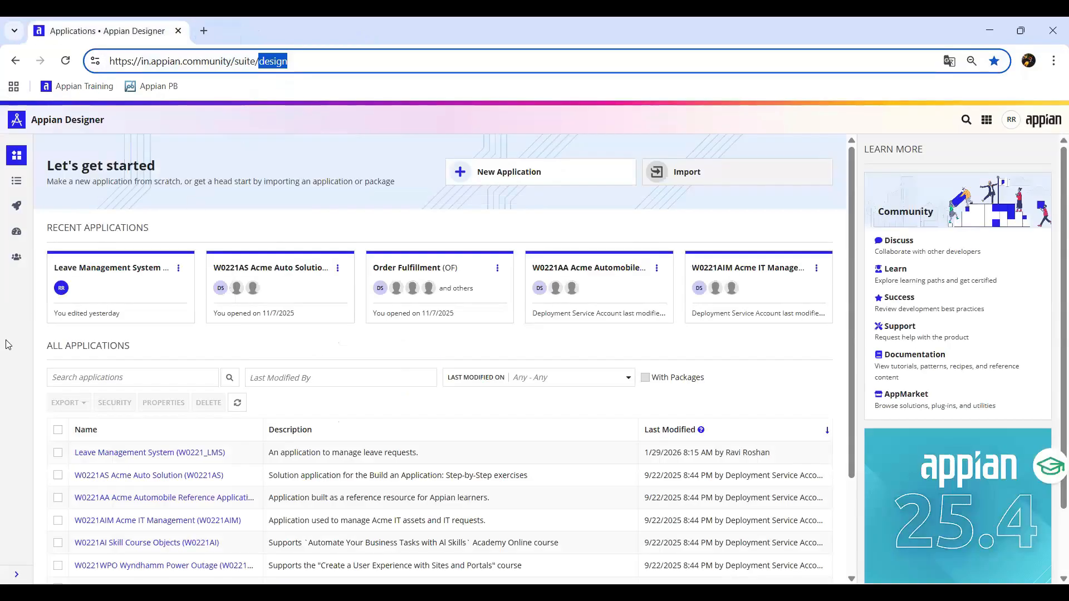
- Review the full list of applications in the environment
click(32, 353)
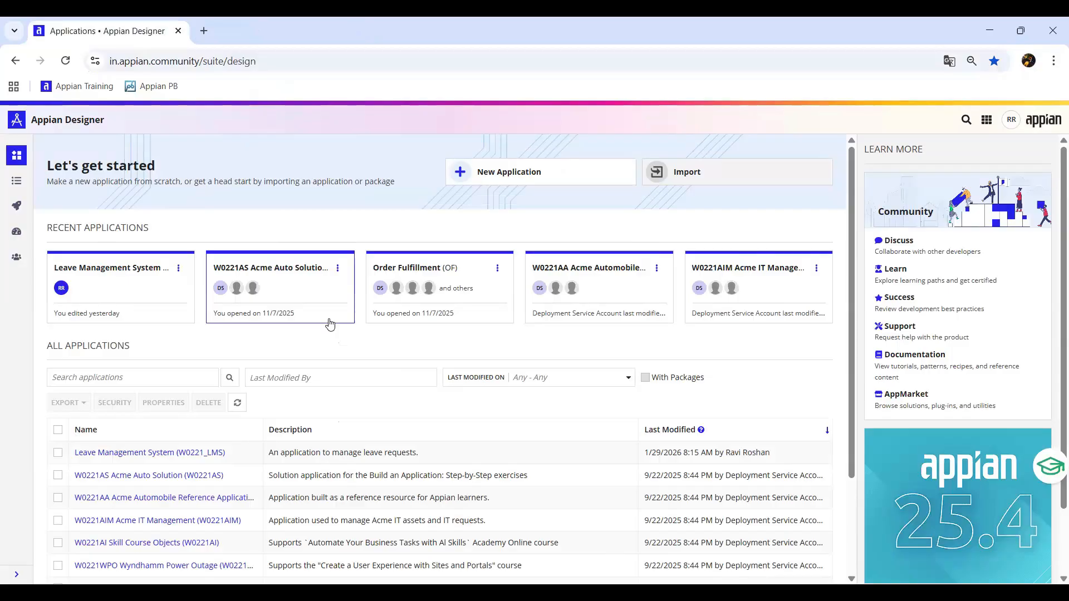
scroll(337, 362, down, 3)
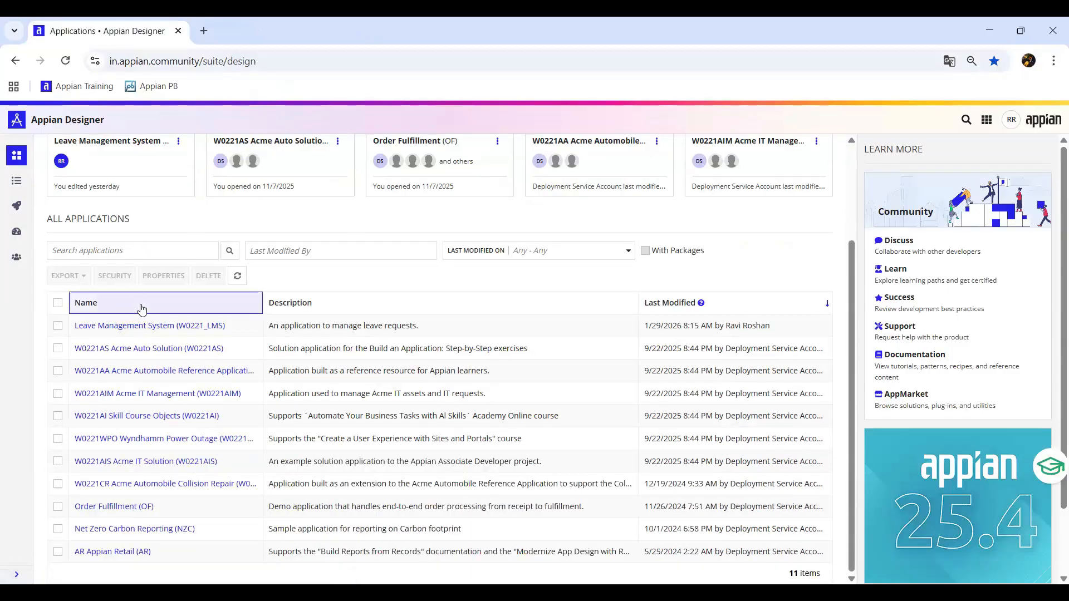
drag(41, 325, 786, 573)
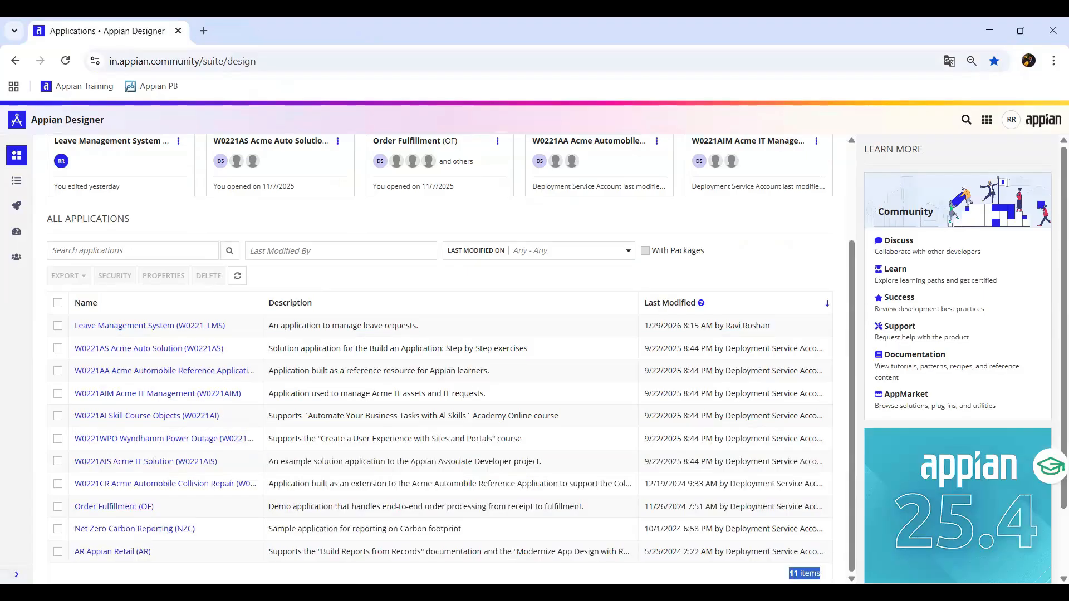
click(607, 222)
scroll(462, 256, up, 3)
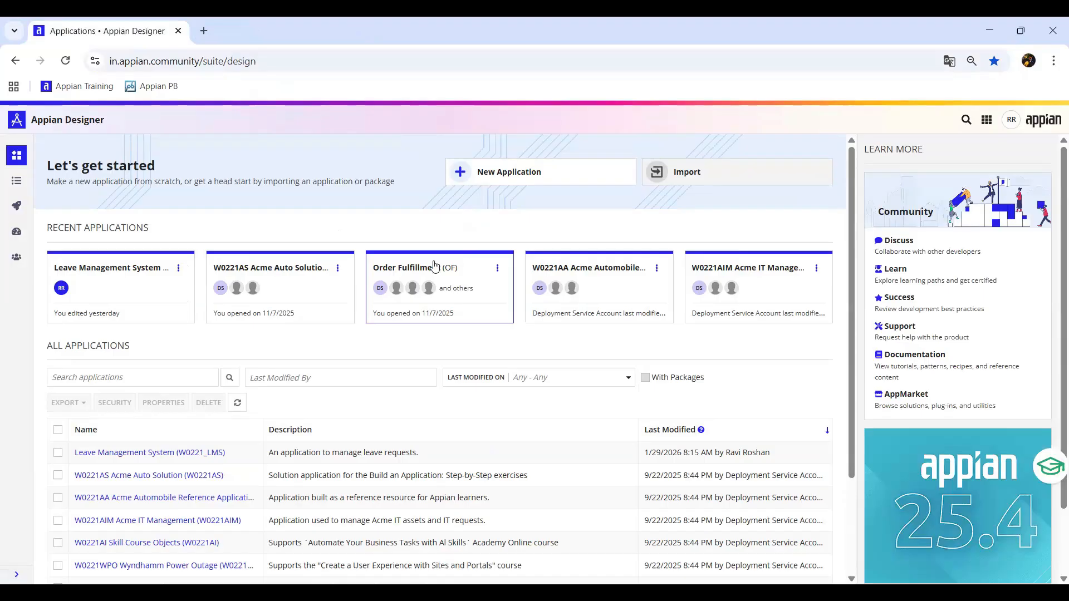
- Start a new application named Vendor Management System with the prefix VMS
click(517, 177)
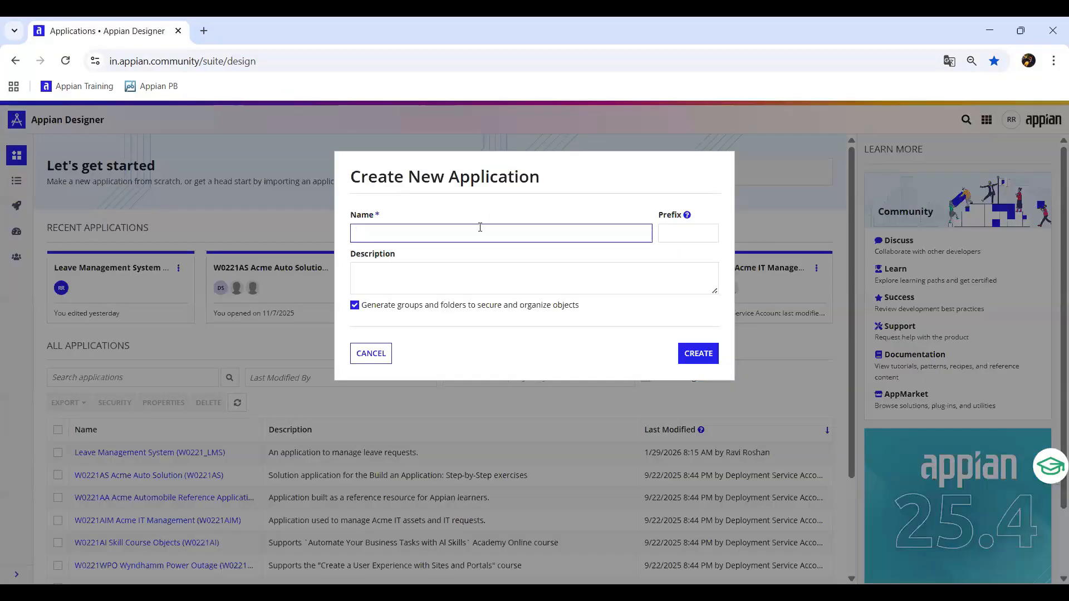
text(Vedo)
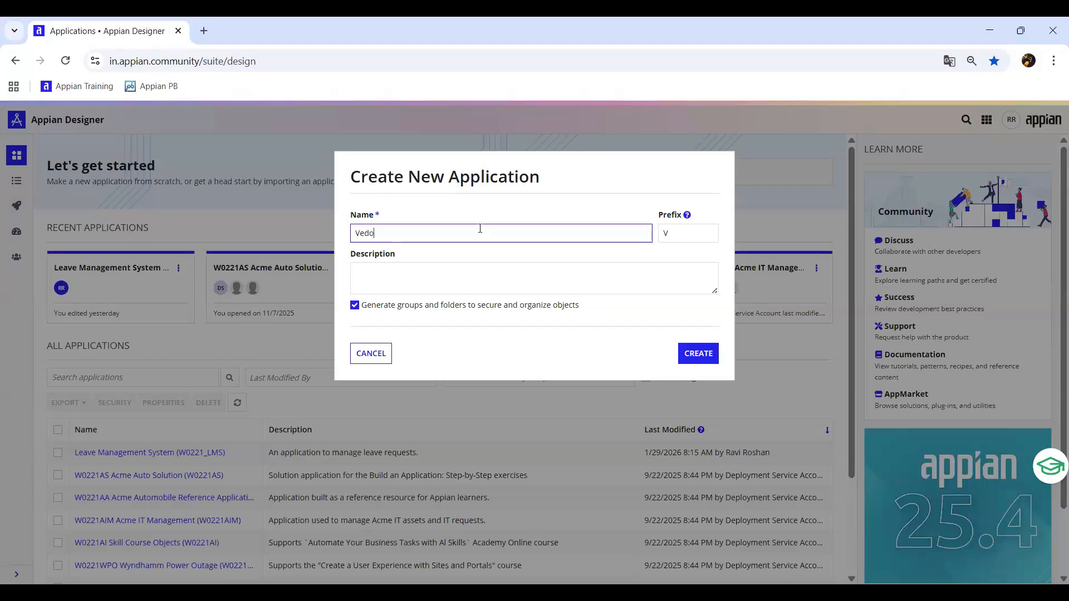
key(BackSpace)
key(BackSpace)
text(n)
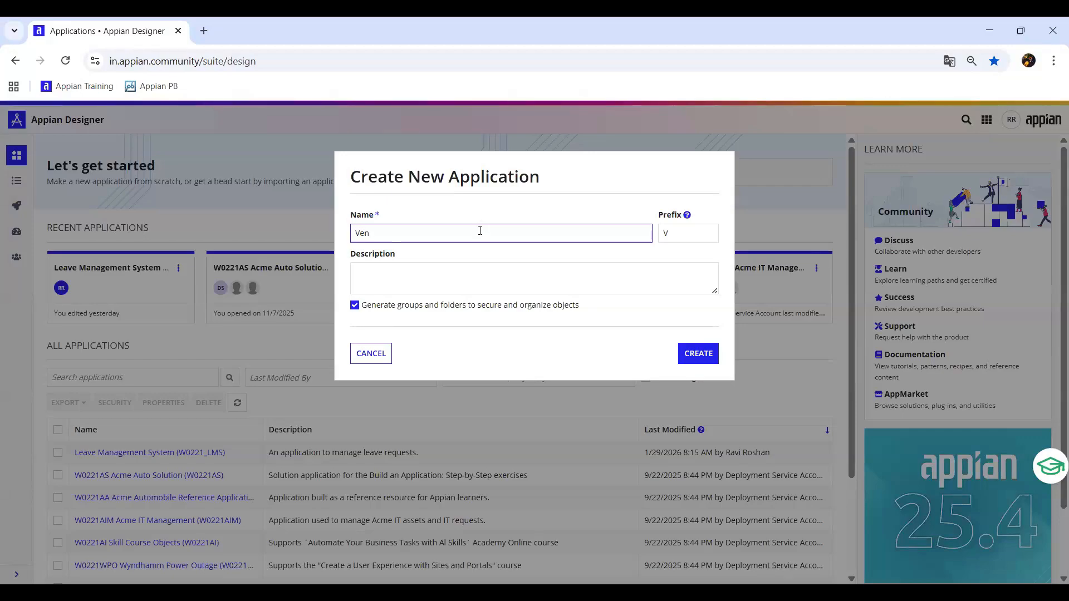
text(dor Manag)
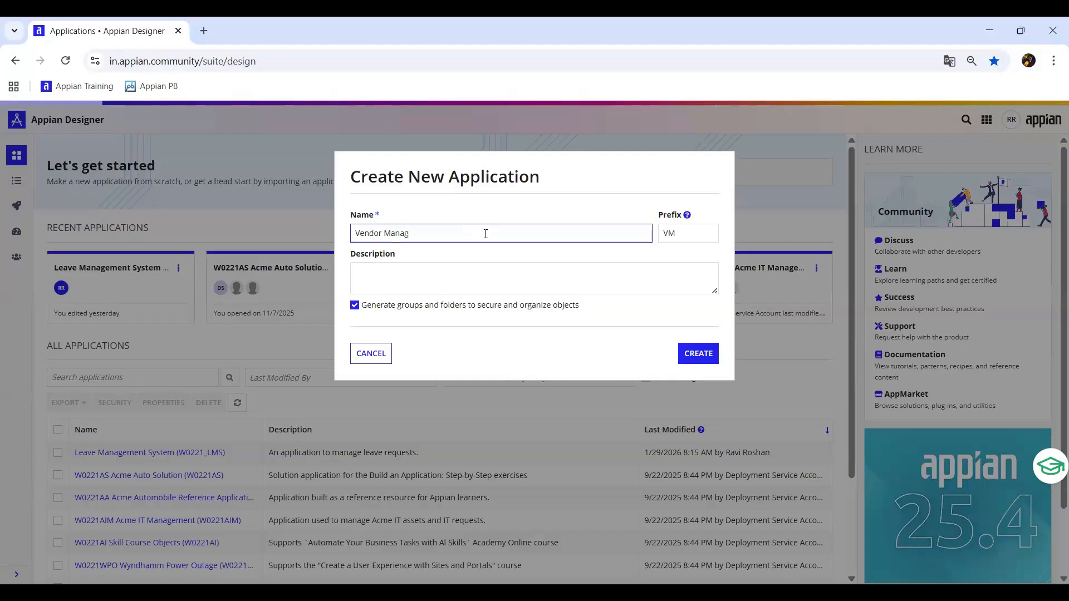
text(ement System)
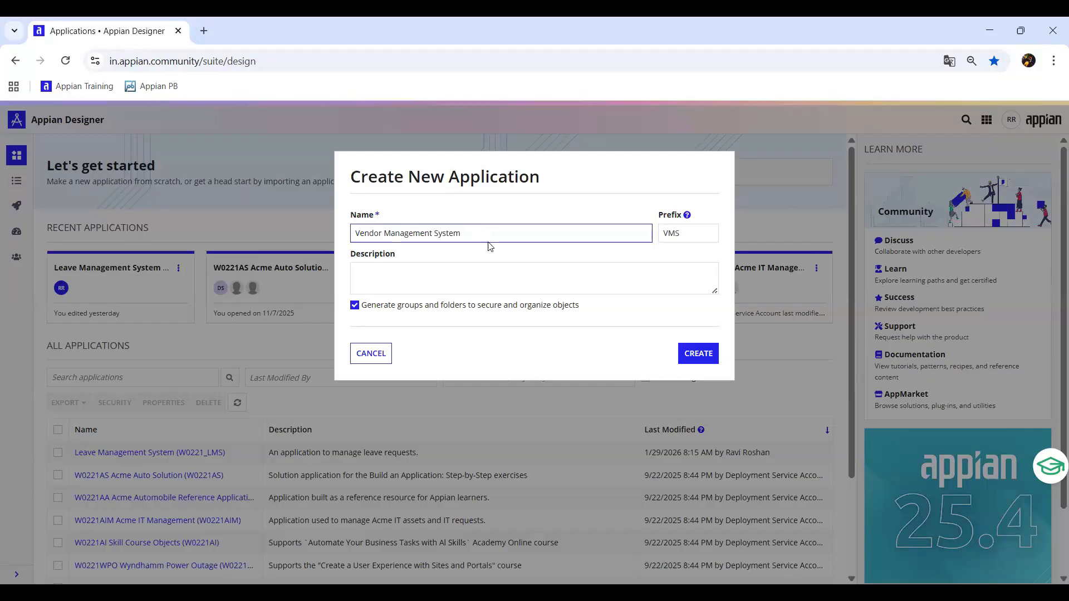
click(406, 270)
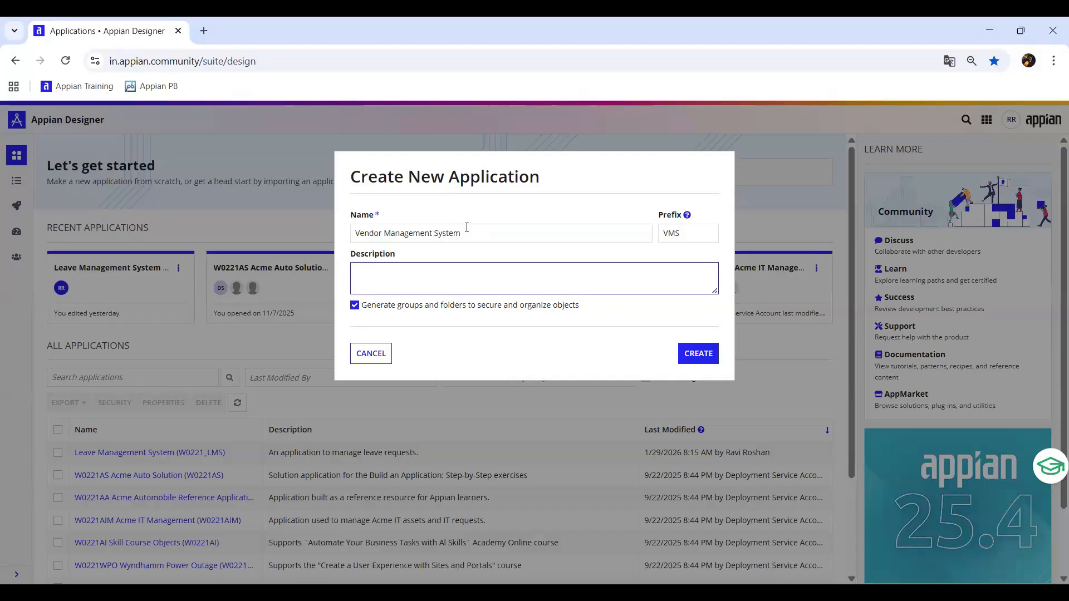
drag(460, 233, 351, 240)
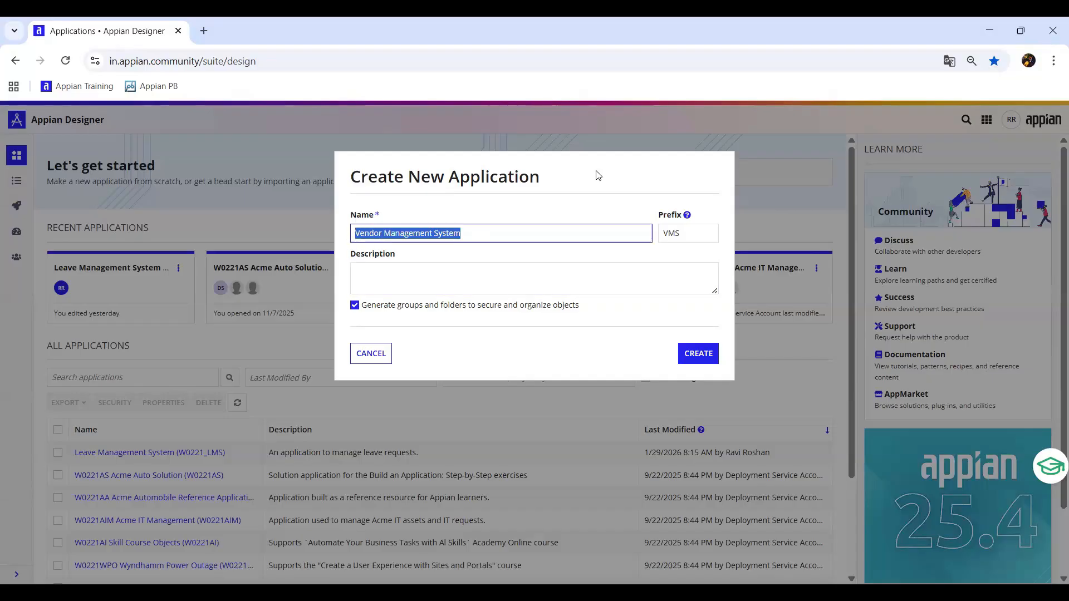
click(703, 229)
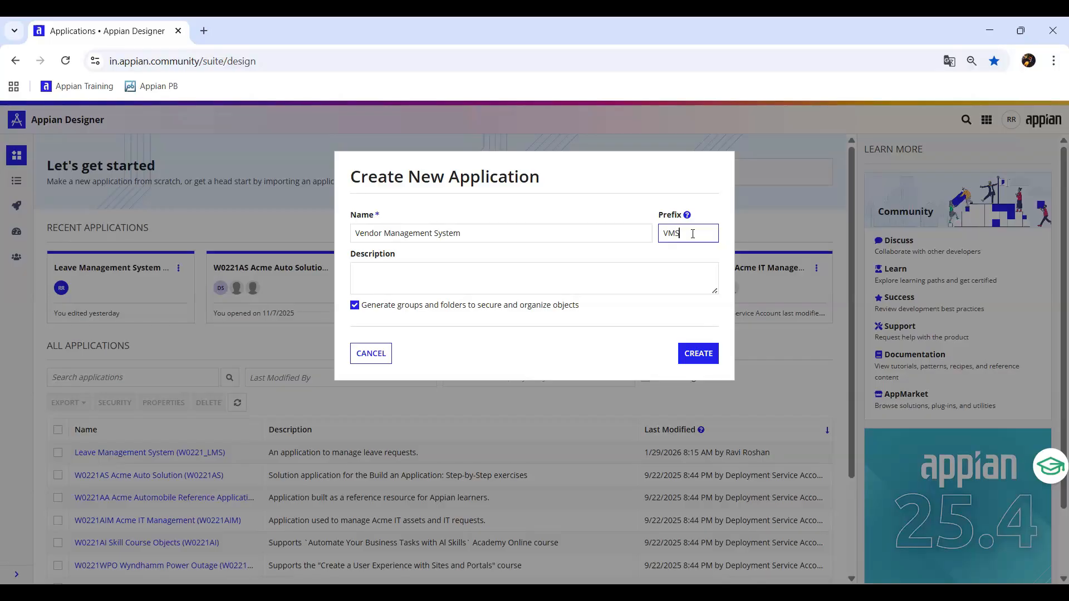
- Enter "To onboard vendors." as the new application's description
click(403, 272)
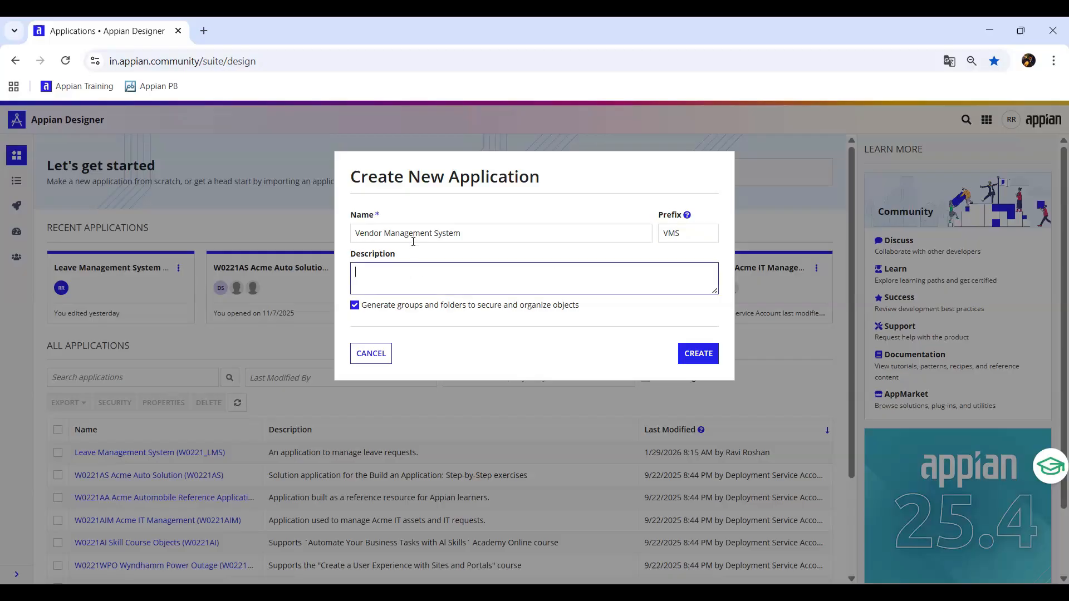
text(To ionbioard)
key(ctrl+BackSpace)
text(onboard vendors)
text(.)
- Create the application with the option to generate groups and folders for securing and organizing objects enabled
drag(375, 305, 586, 310)
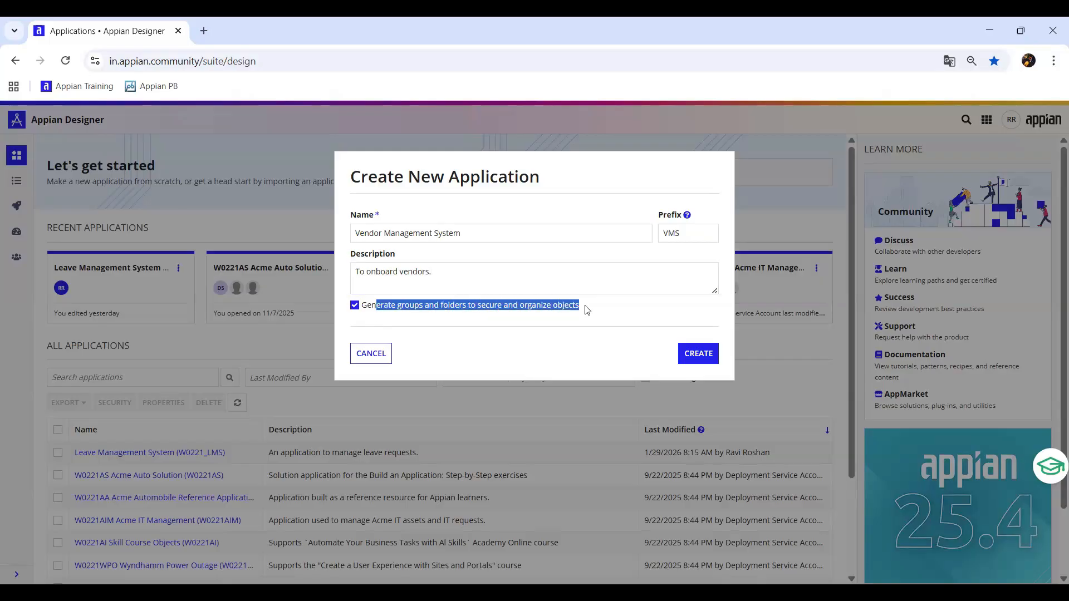
click(617, 310)
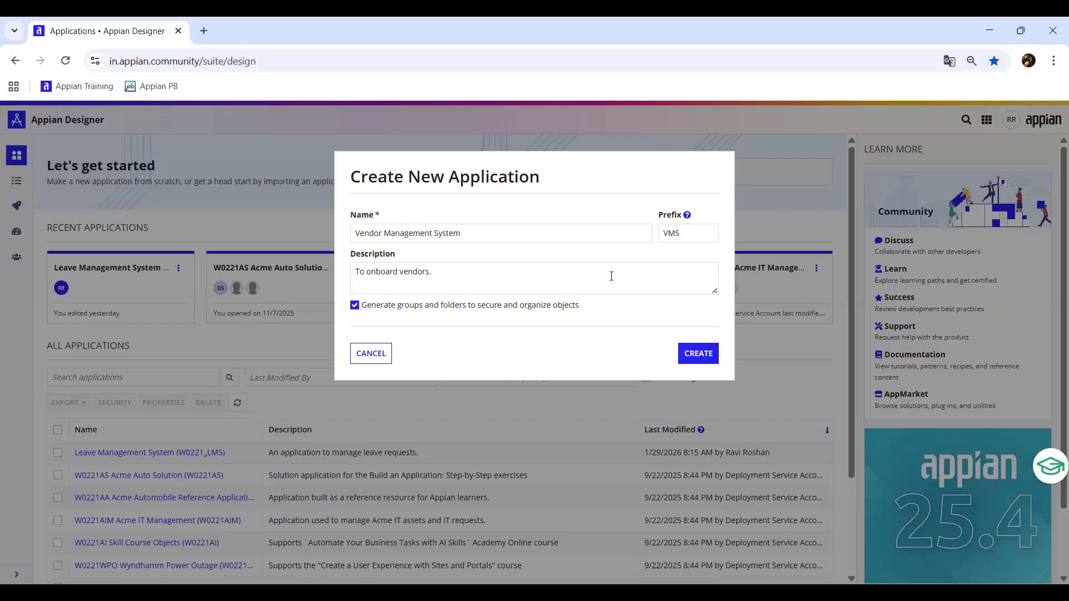
click(373, 306)
click(356, 308)
click(709, 361)
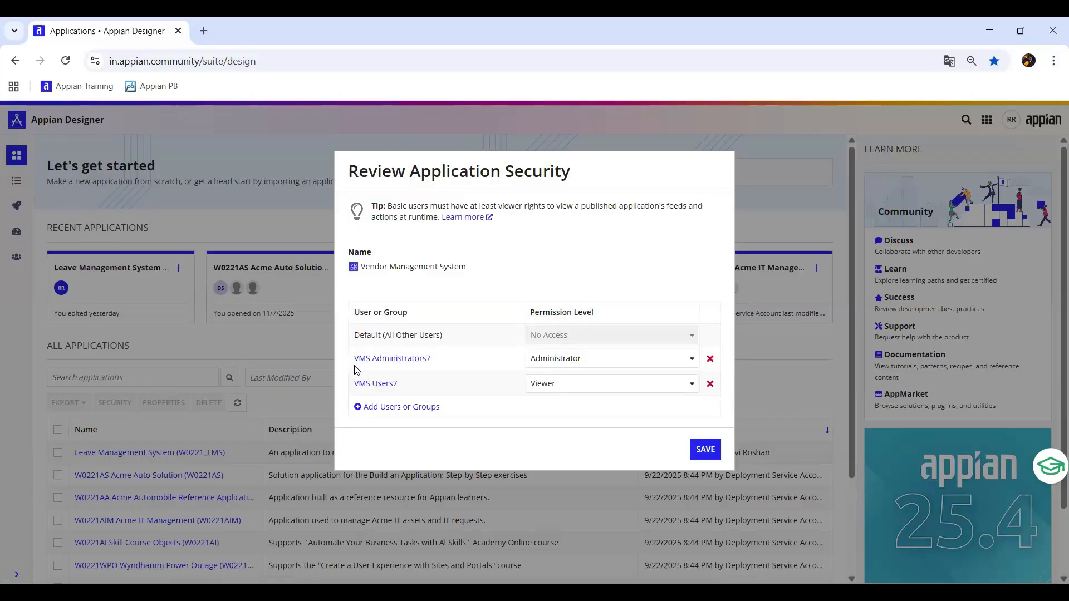
- Review the permission levels of the VMS administrators and users groups and save the application security
drag(352, 361, 460, 370)
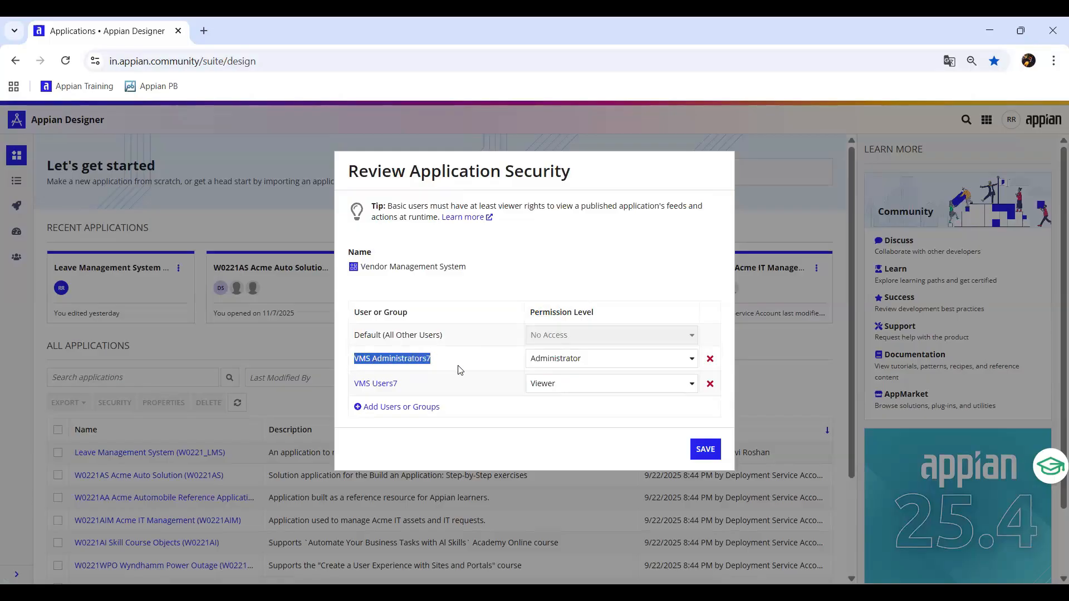
drag(354, 391, 424, 372)
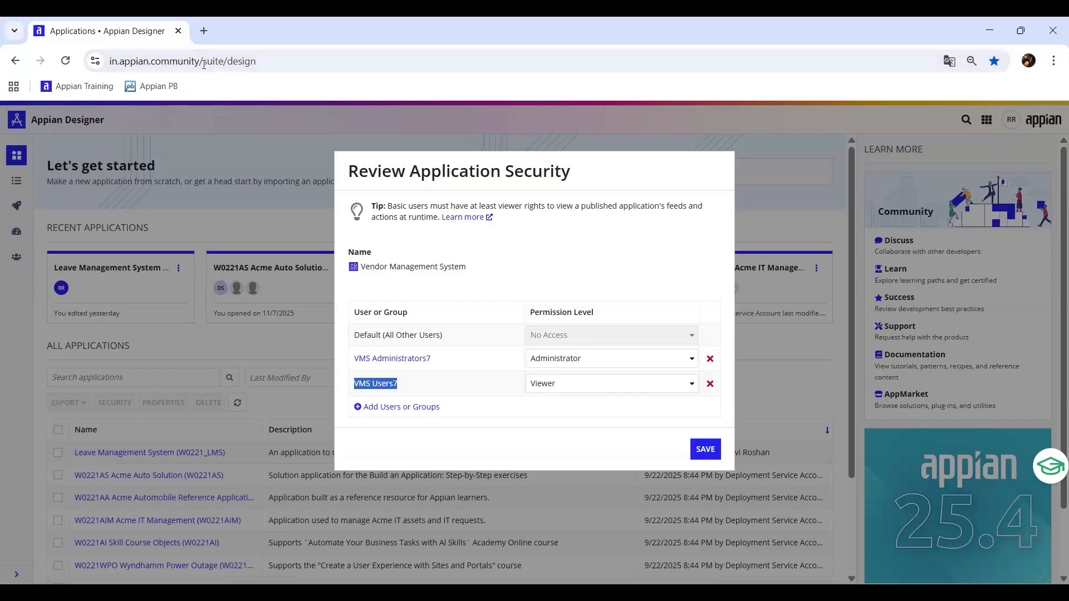
key(alt+Tab)
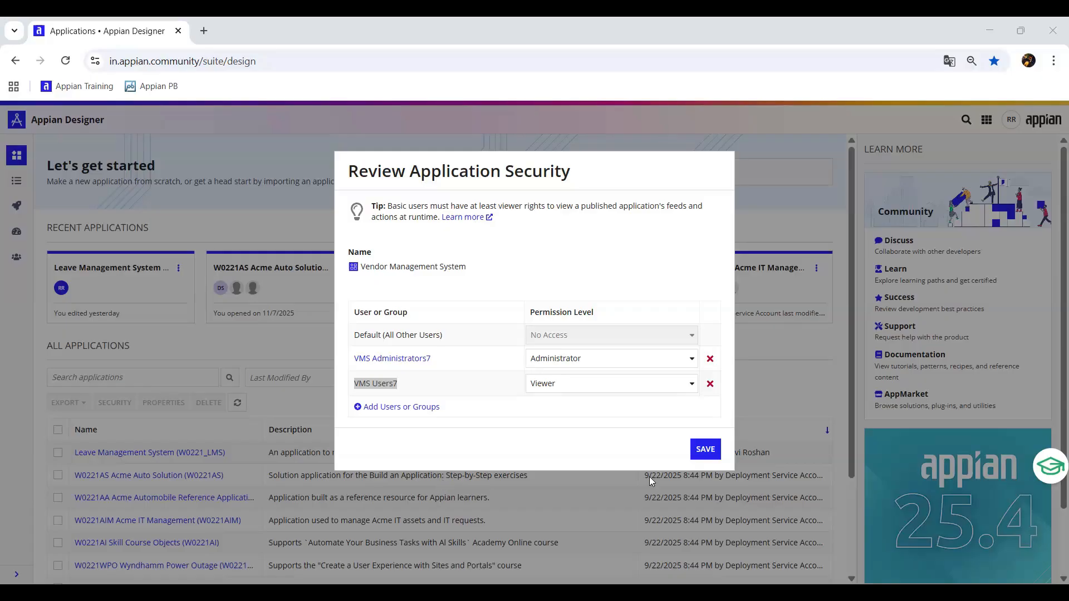
click(704, 450)
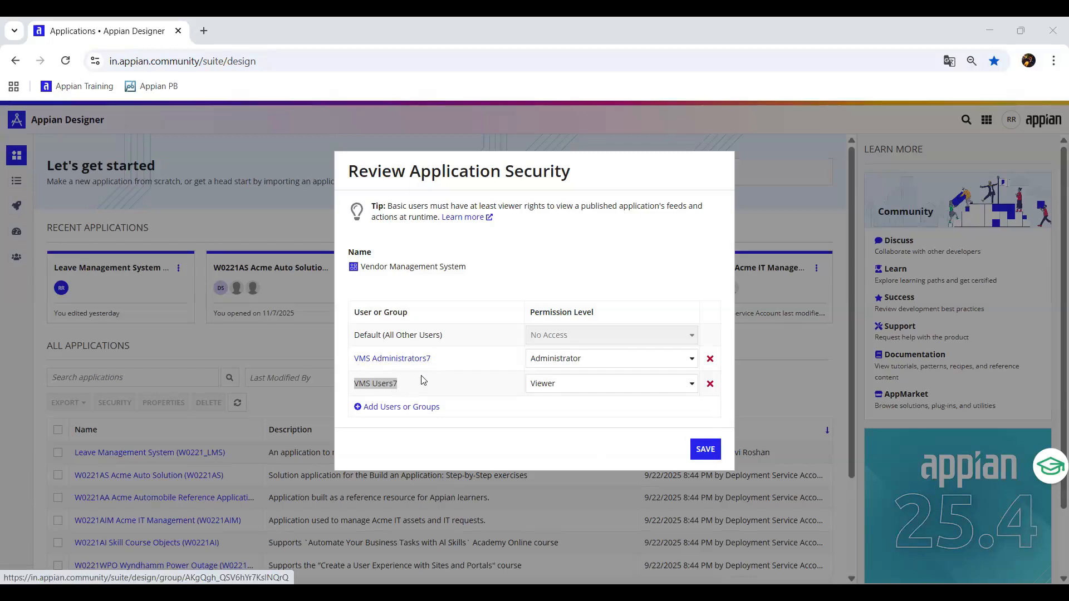
drag(351, 371, 426, 359)
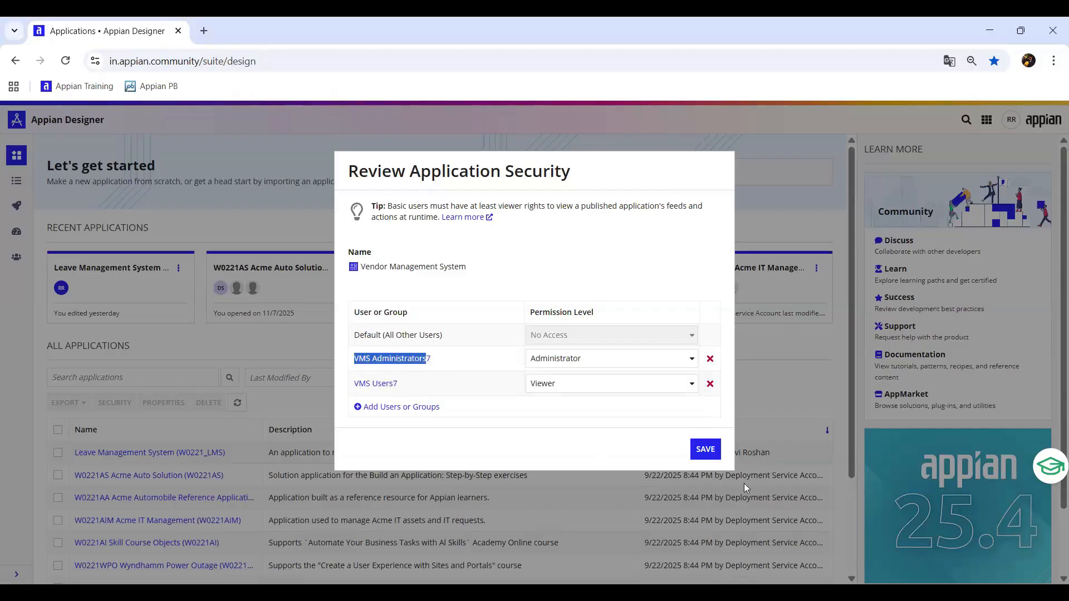
click(696, 460)
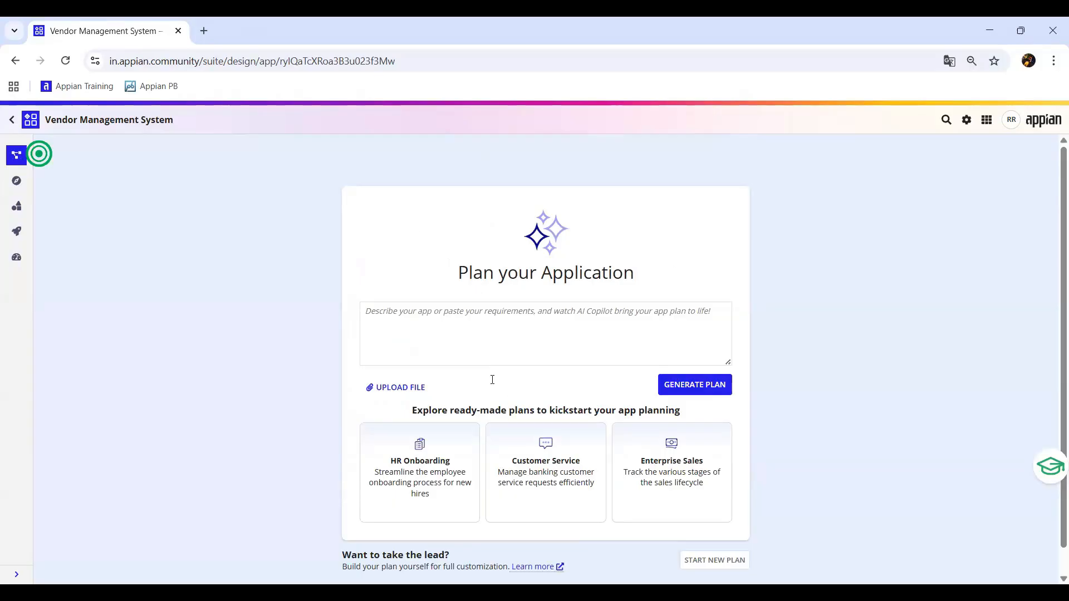
- View the generated design objects of the Vendor Management System application and return to the applications list
click(18, 209)
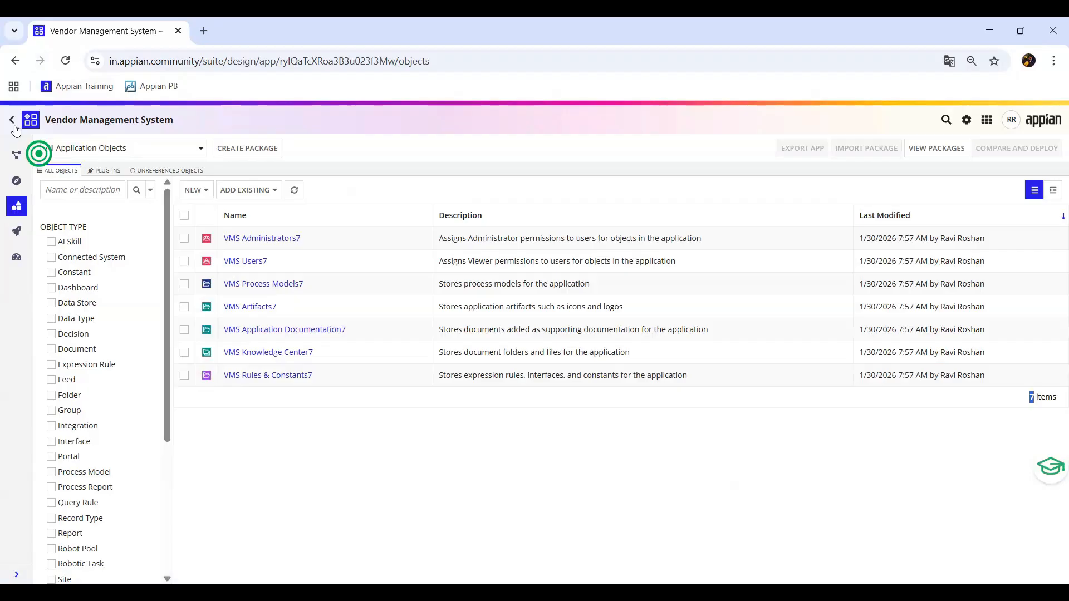
click(36, 130)
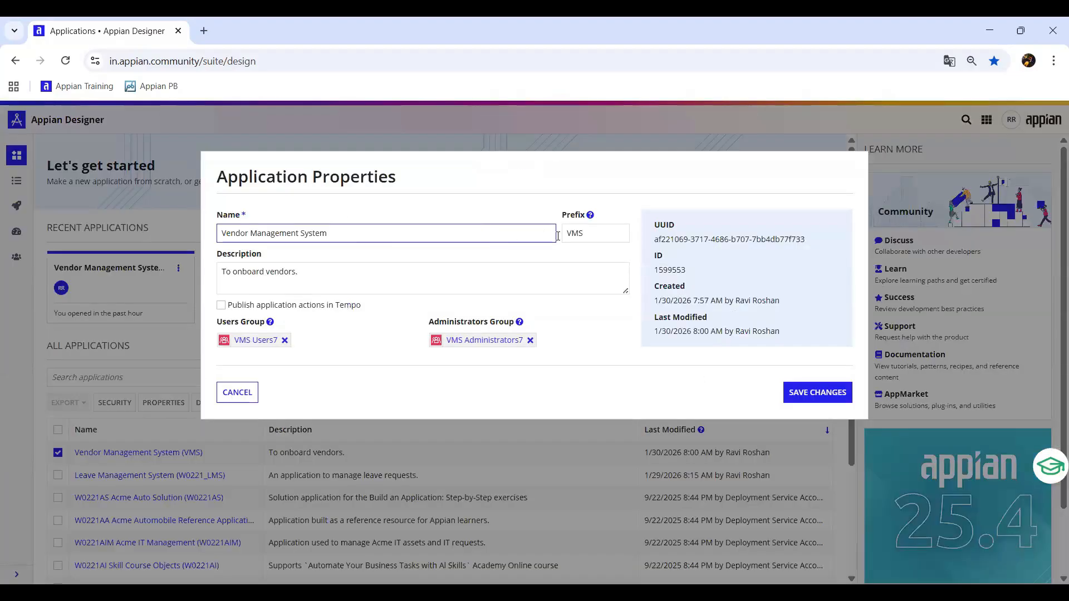
- Set the Vendor Management System application's prefix to W0221_VMS and save the application properties
click(628, 236)
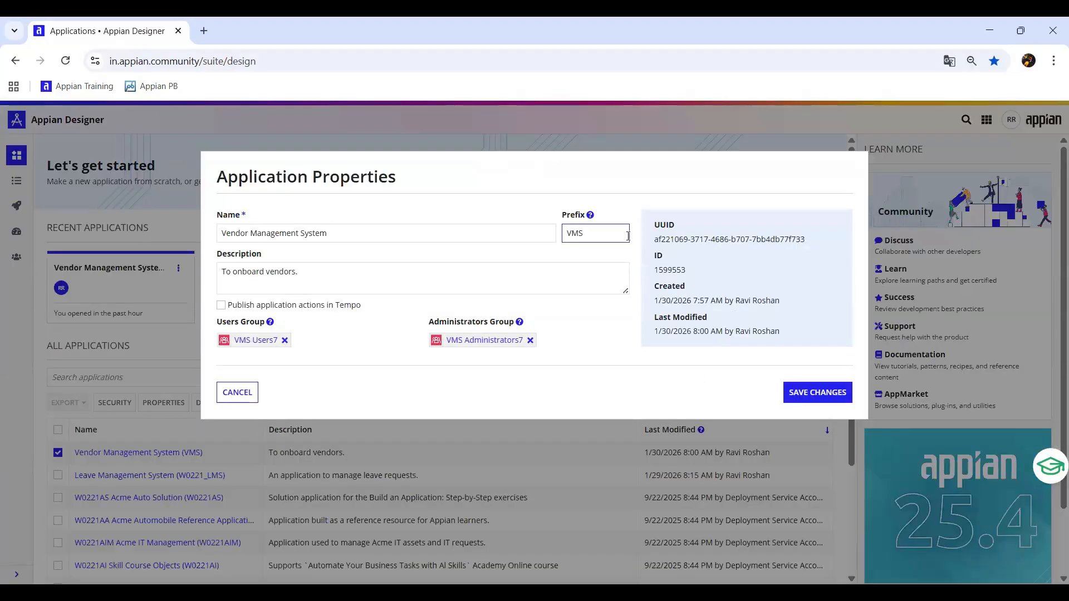
key(Home)
text(W0221)
click(691, 387)
click(803, 395)
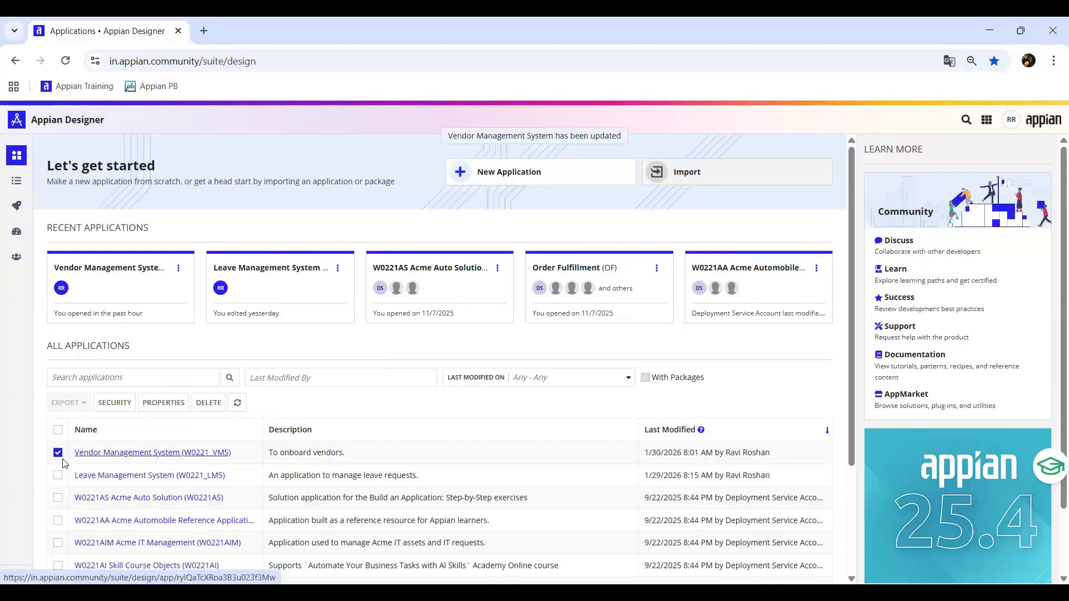
- Open the Vendor Management System application and rename the VMS Artifacts7 folder as "W0221_VMS Artifacts"
click(182, 460)
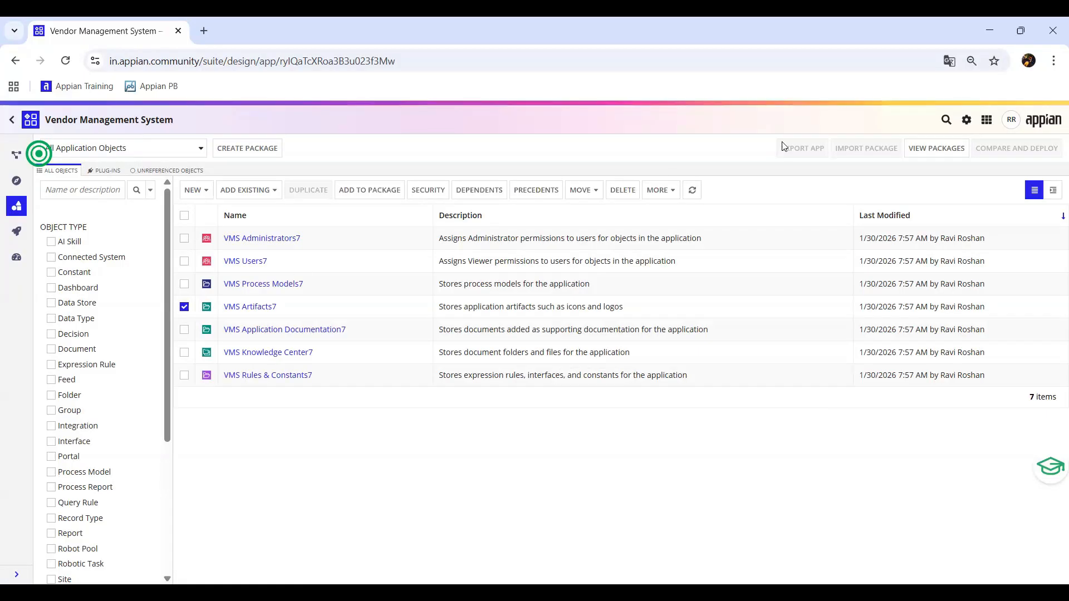
click(656, 191)
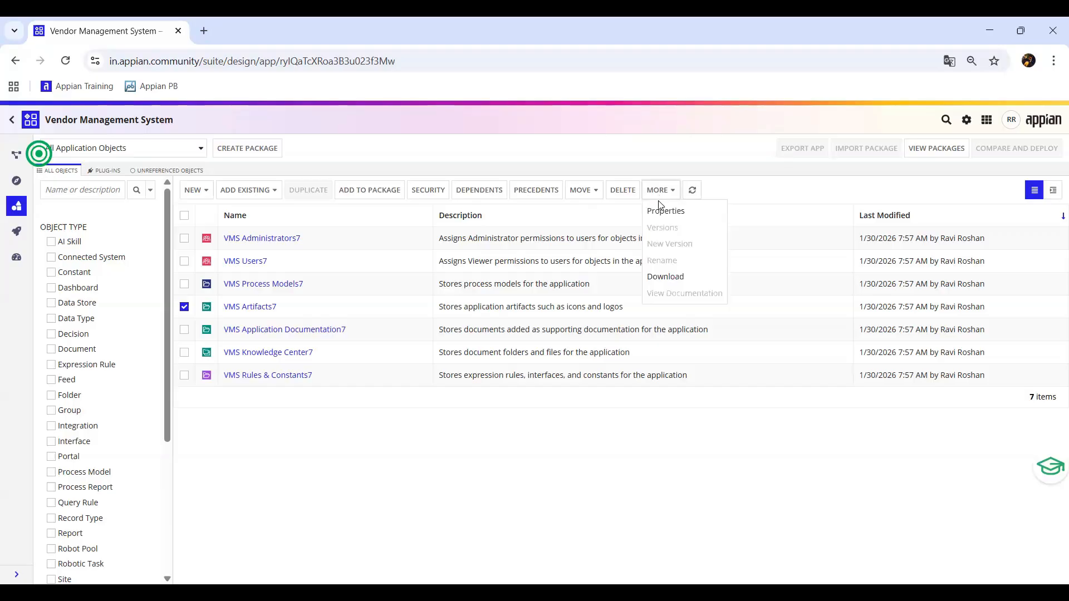
click(663, 211)
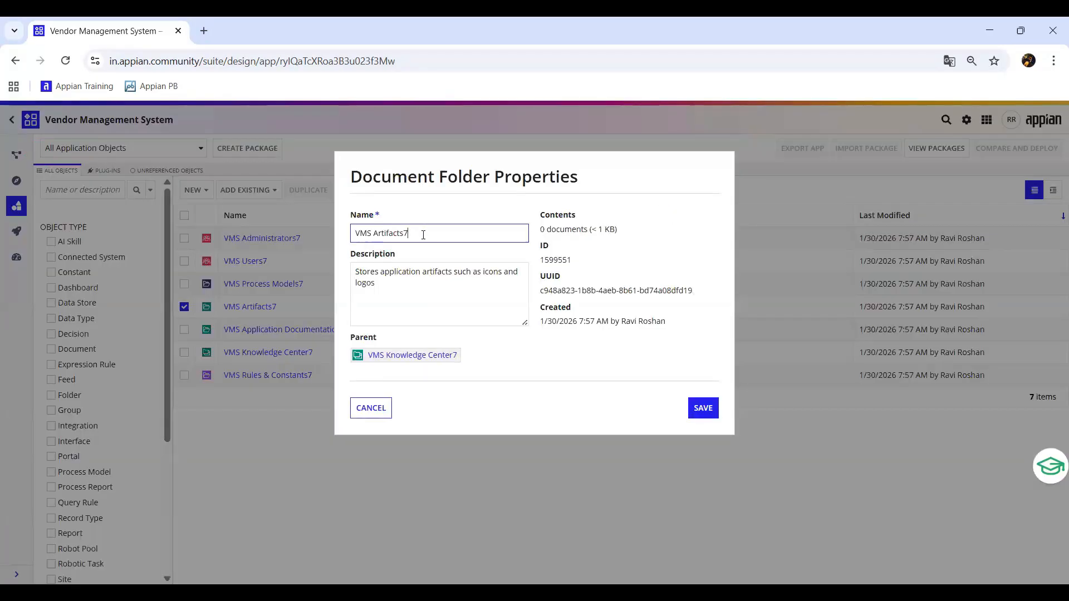
key(BackSpace)
key(Home)
text(W0221_)
click(708, 417)
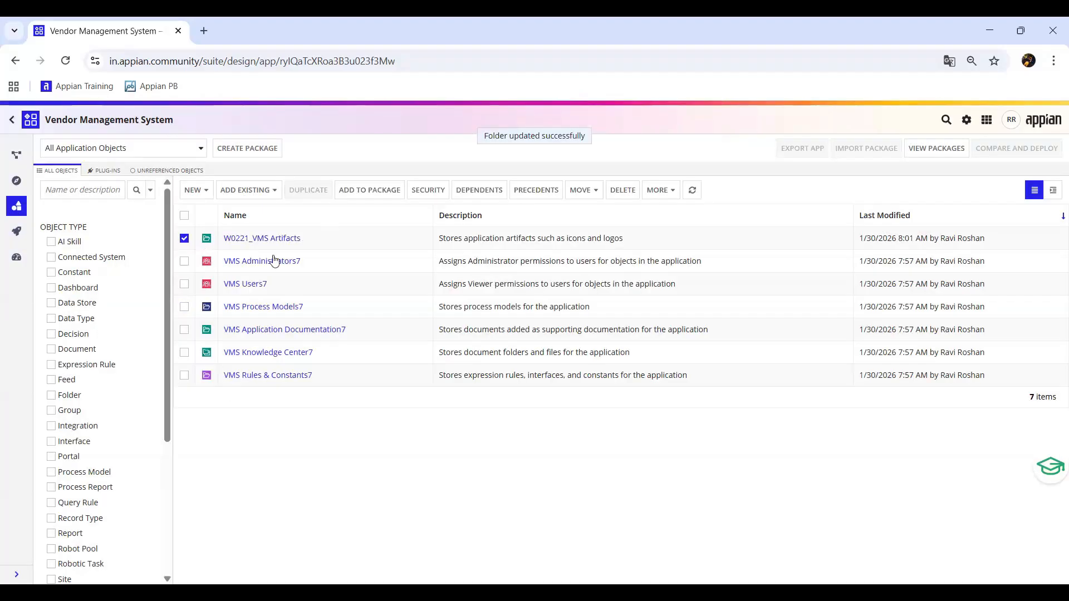
- Rename the VMS Application Documentation7 folder as "WO221_VMS Application Documentation7" in its properties
click(184, 330)
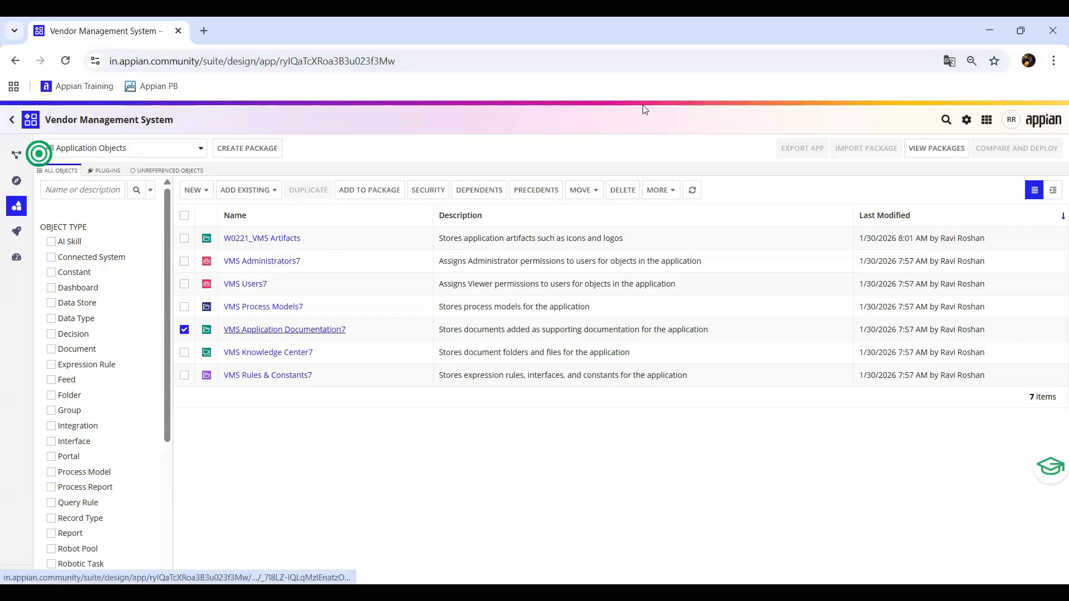
click(659, 190)
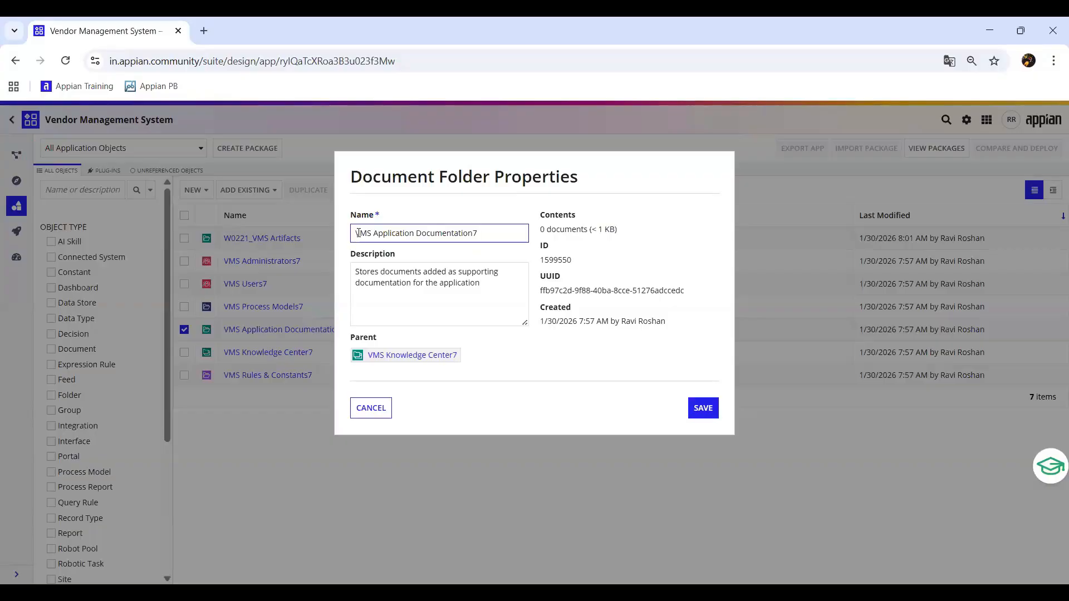
click(358, 233)
text(W0221)
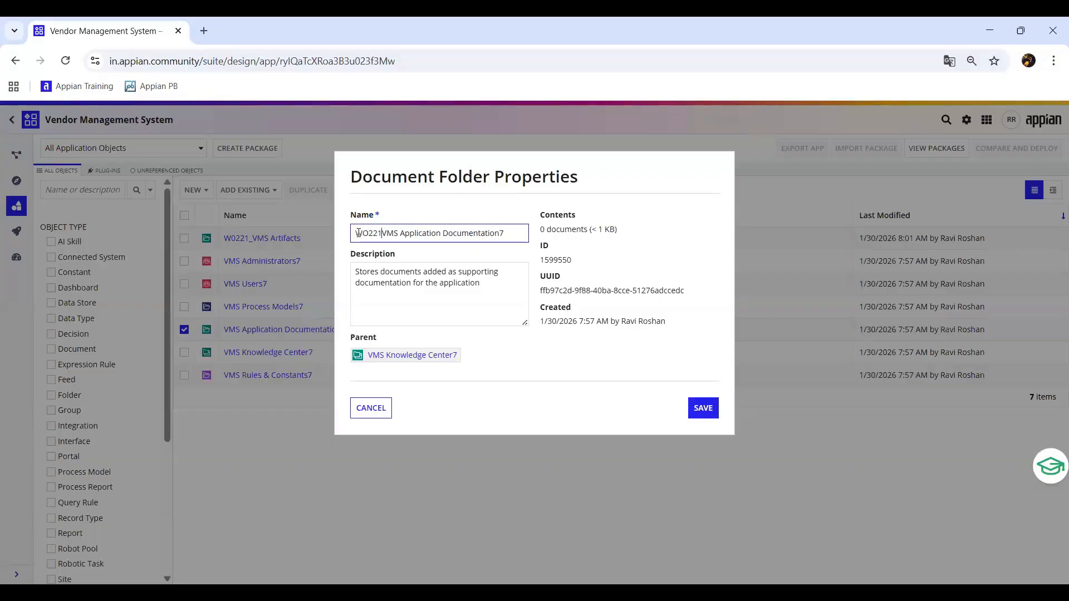
text(_)
click(702, 412)
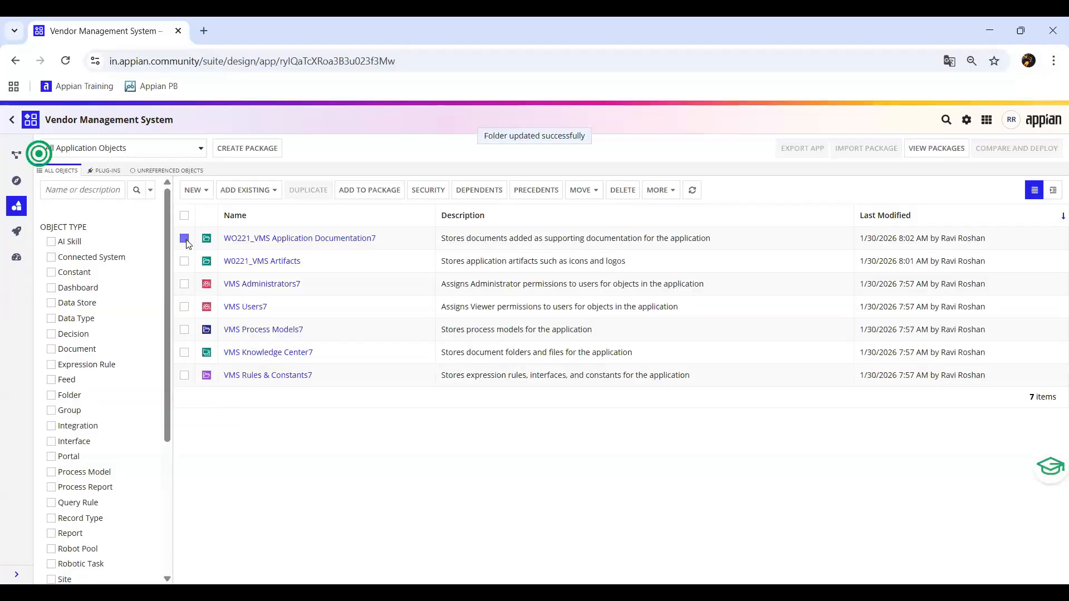
- Rename the VMS Knowledge Center7 object as "W0221_VMS Knowledge Center7" in its properties
click(185, 239)
click(186, 352)
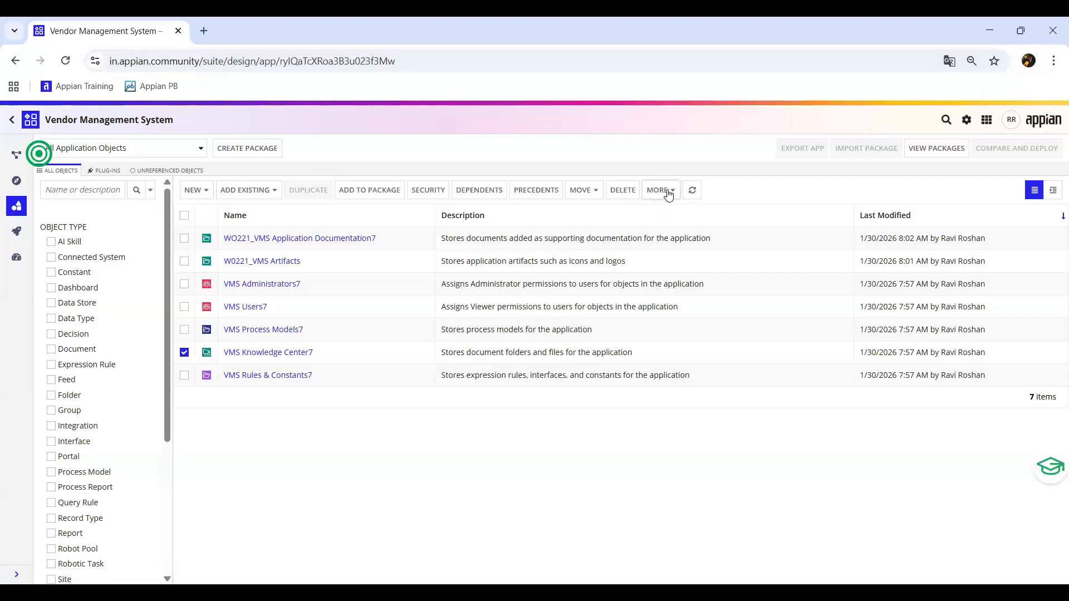
click(662, 190)
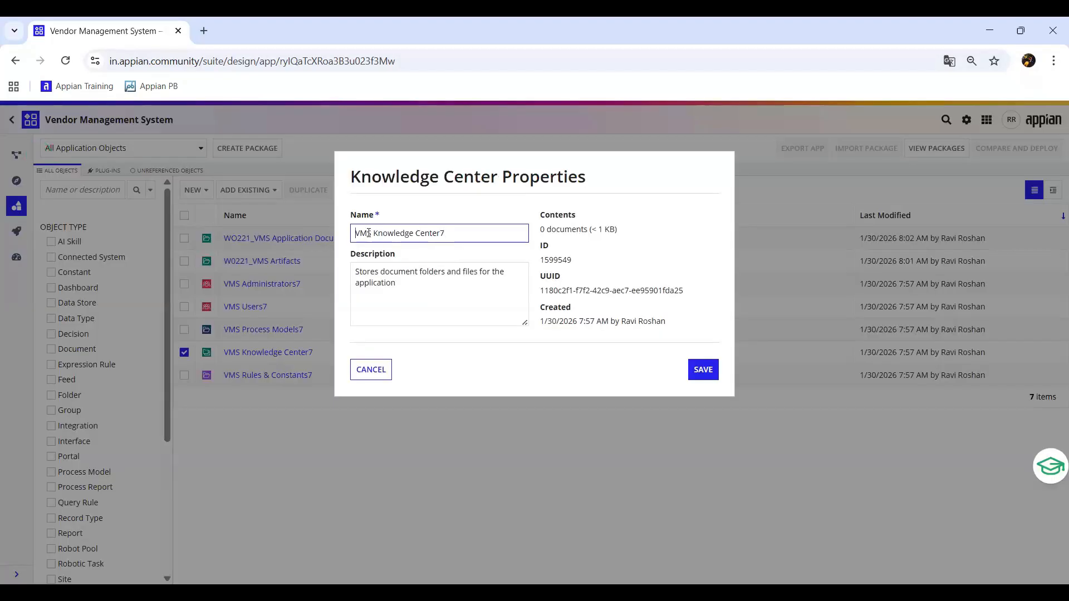
text(W)
text(0221)
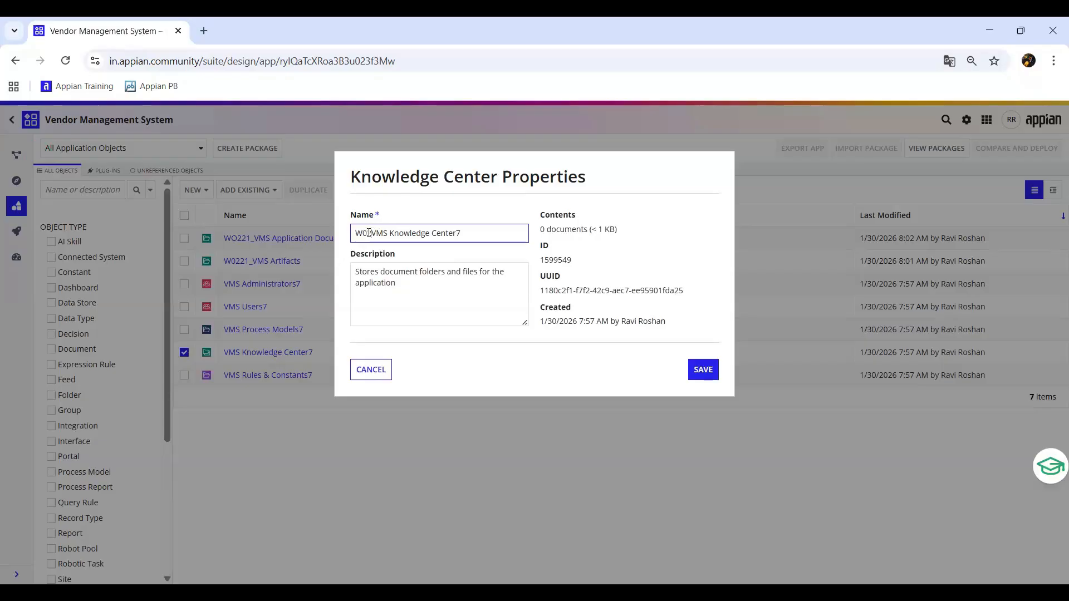
text(_)
click(703, 369)
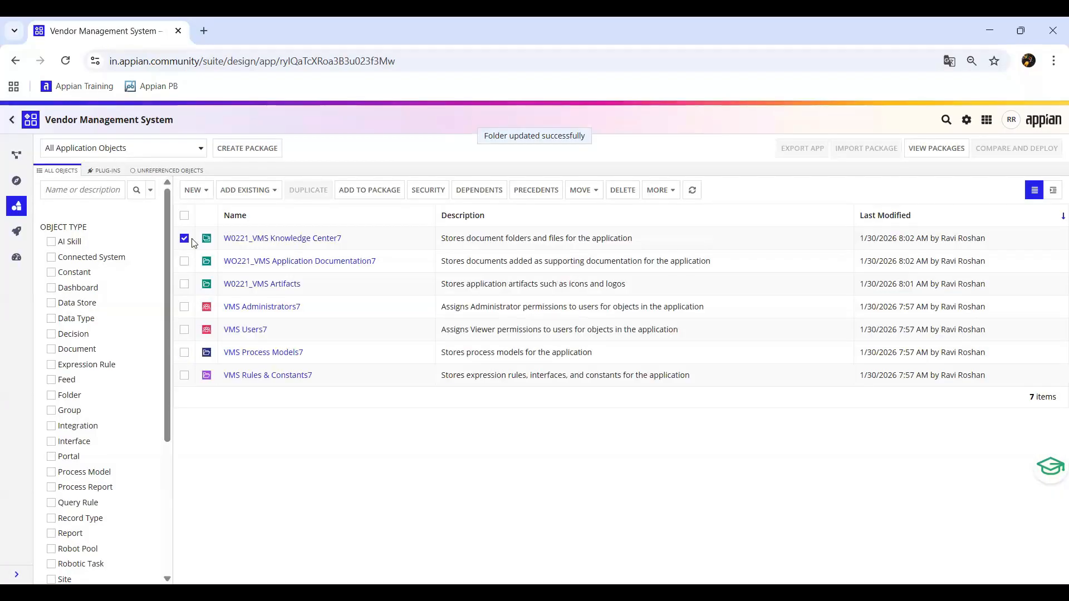
- Rename the VMS Process Models7 folder as "W0221_VMS Process Models7" in its properties
click(185, 239)
click(184, 353)
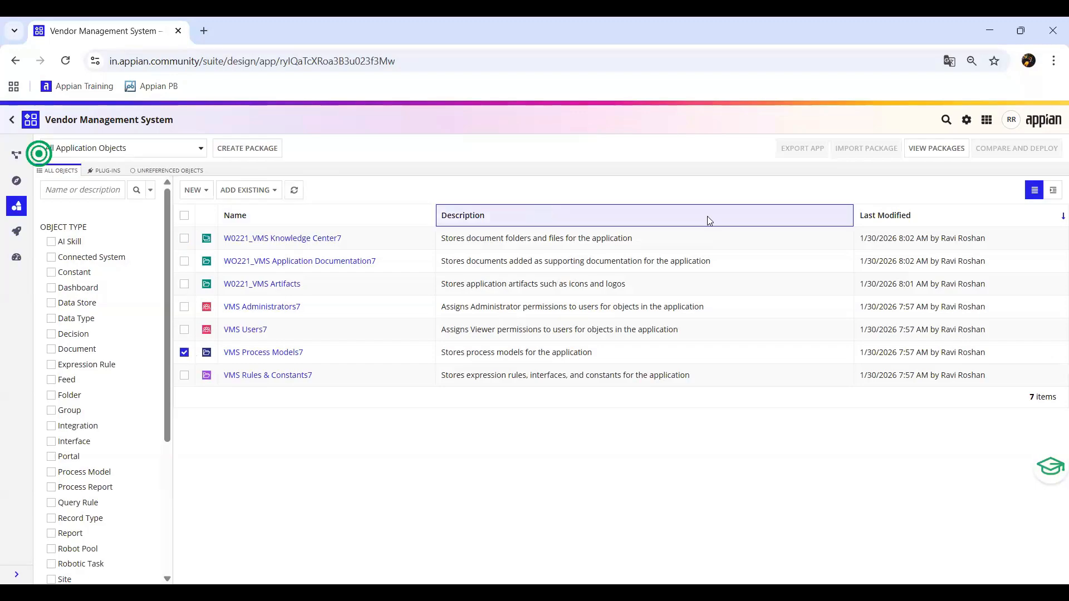
click(659, 190)
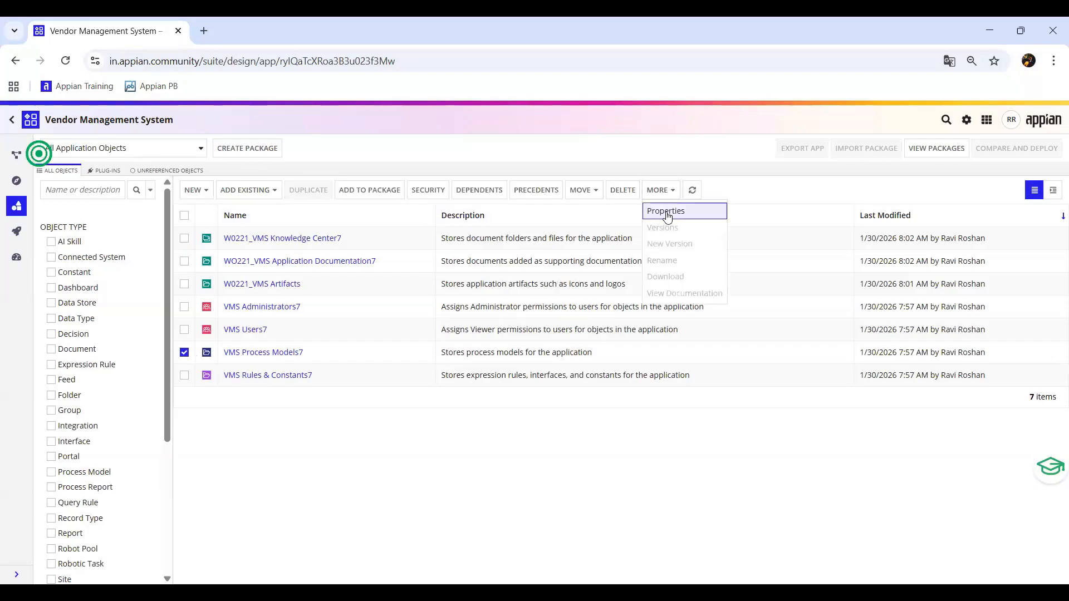
click(664, 211)
click(355, 233)
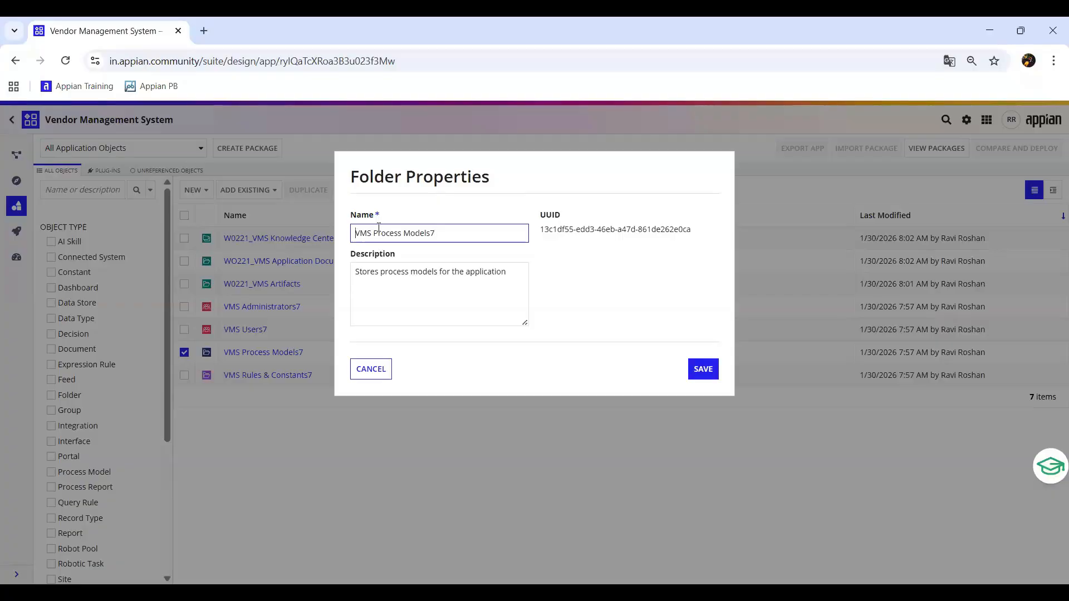
text(W0221_)
click(703, 371)
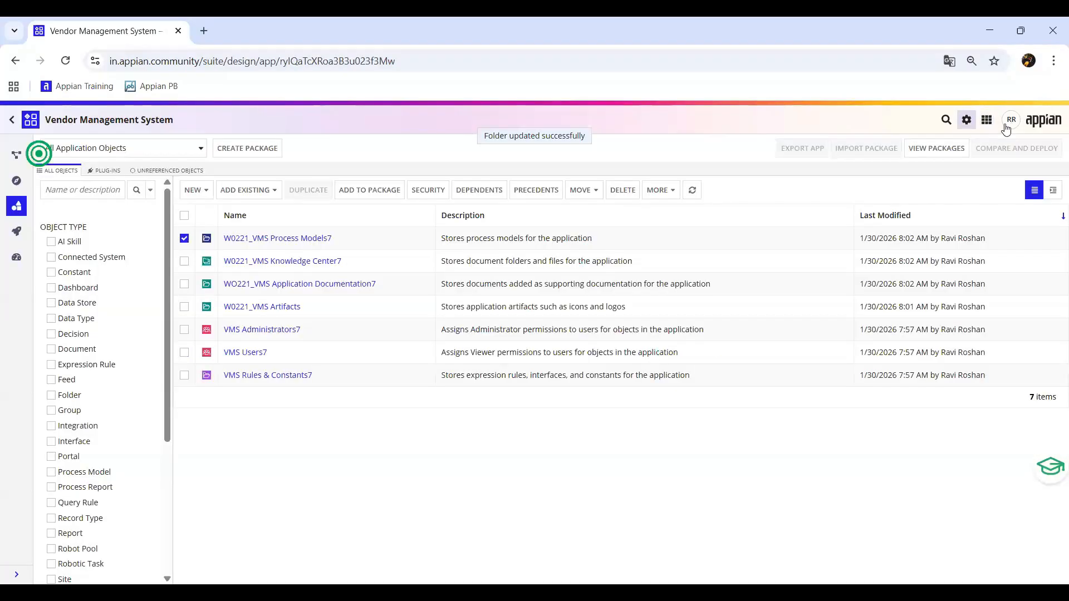
click(987, 120)
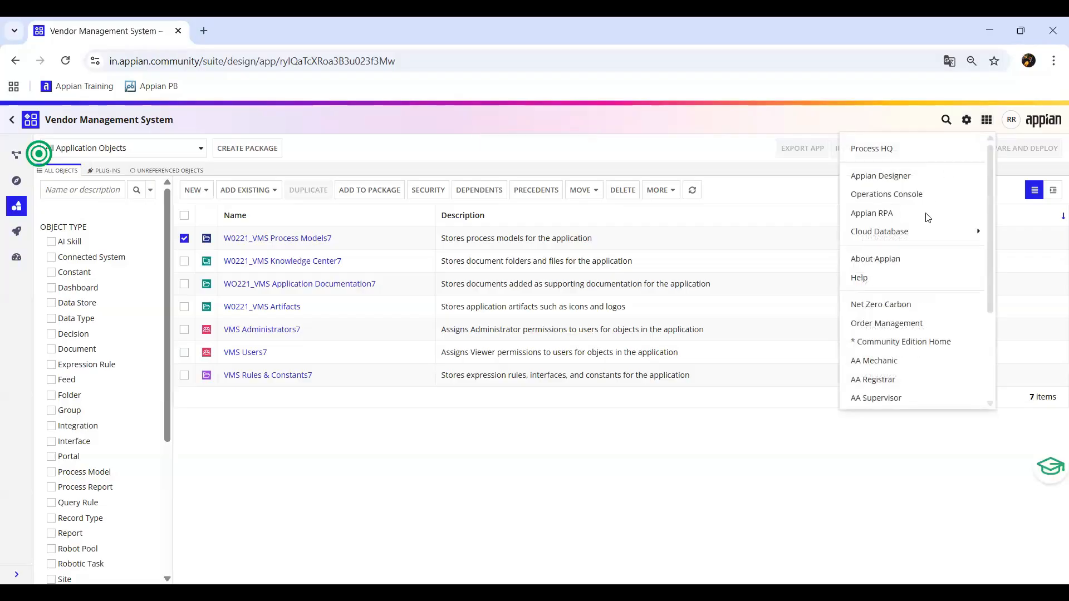
mouse_move(917, 236)
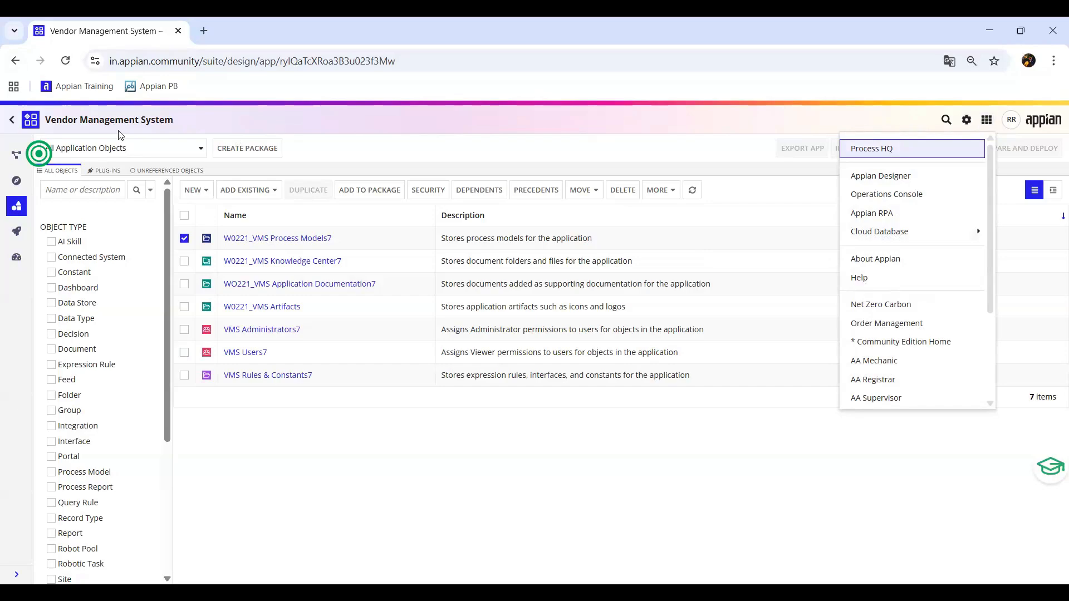
click(393, 142)
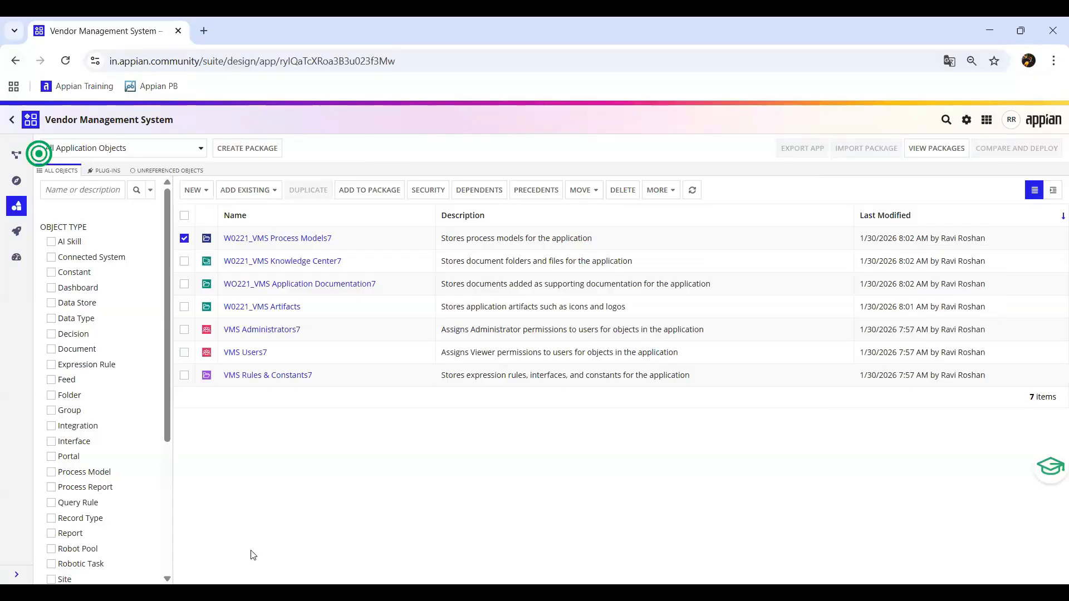
- Rename the VMS Rules & Constants7 folder as "W0221_VMS Rules & Constants7" in its properties
click(185, 238)
click(184, 375)
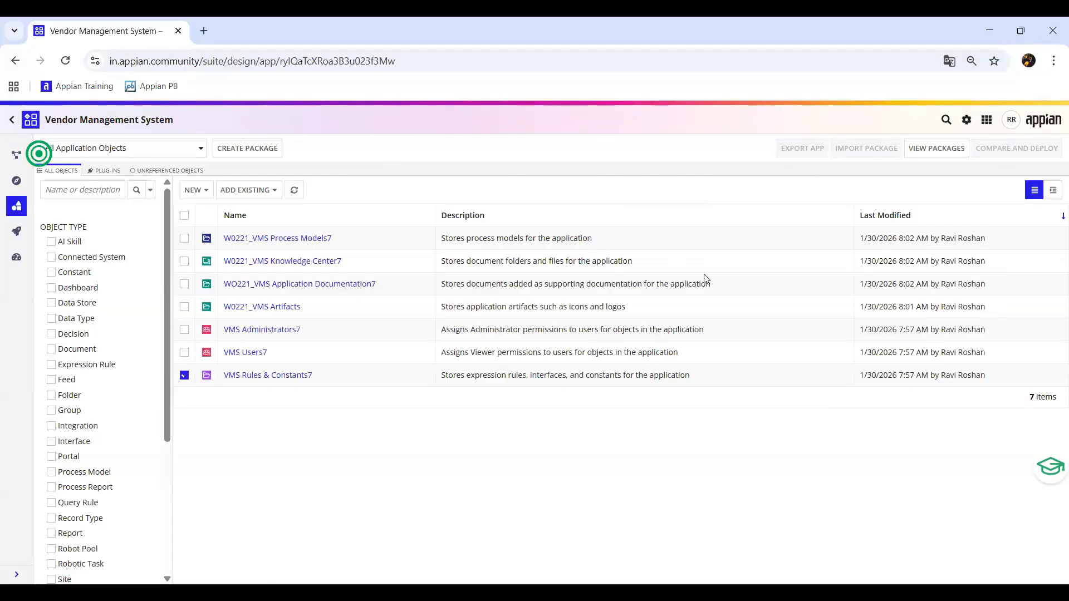
click(658, 190)
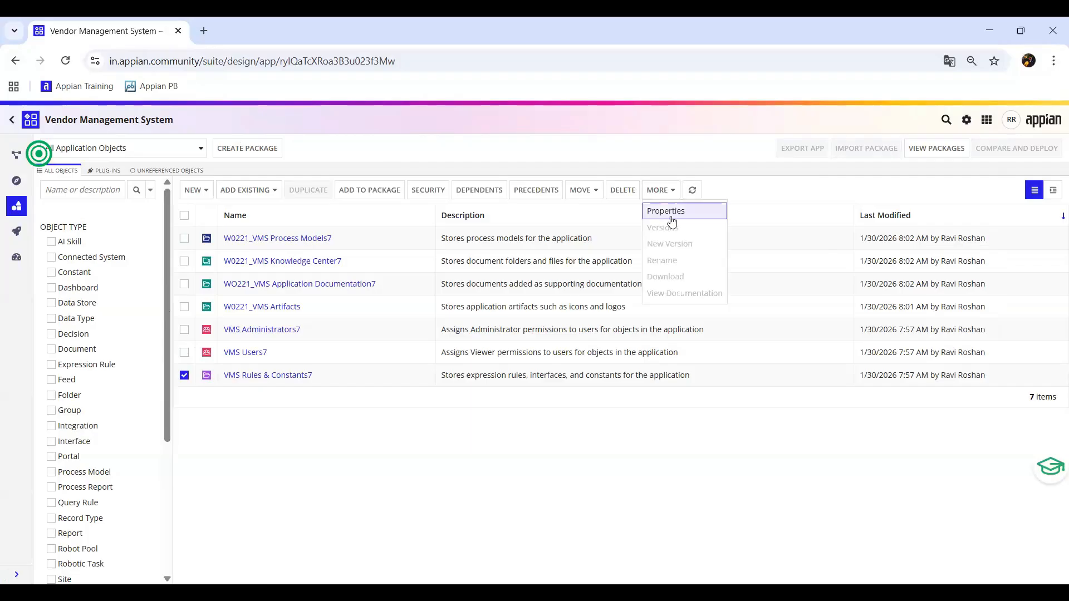
click(668, 217)
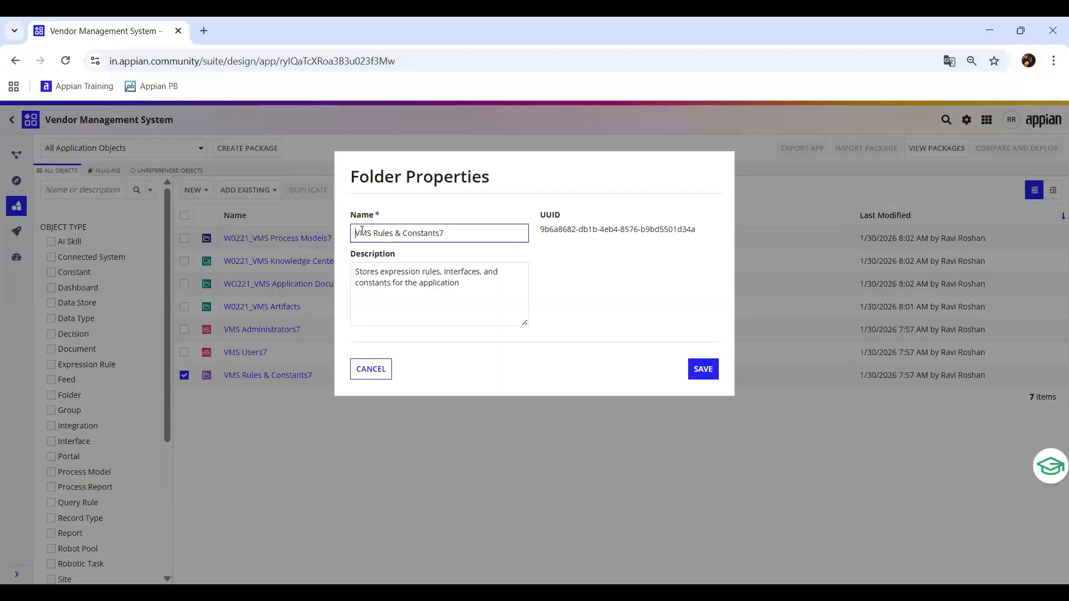
text(W0221_)
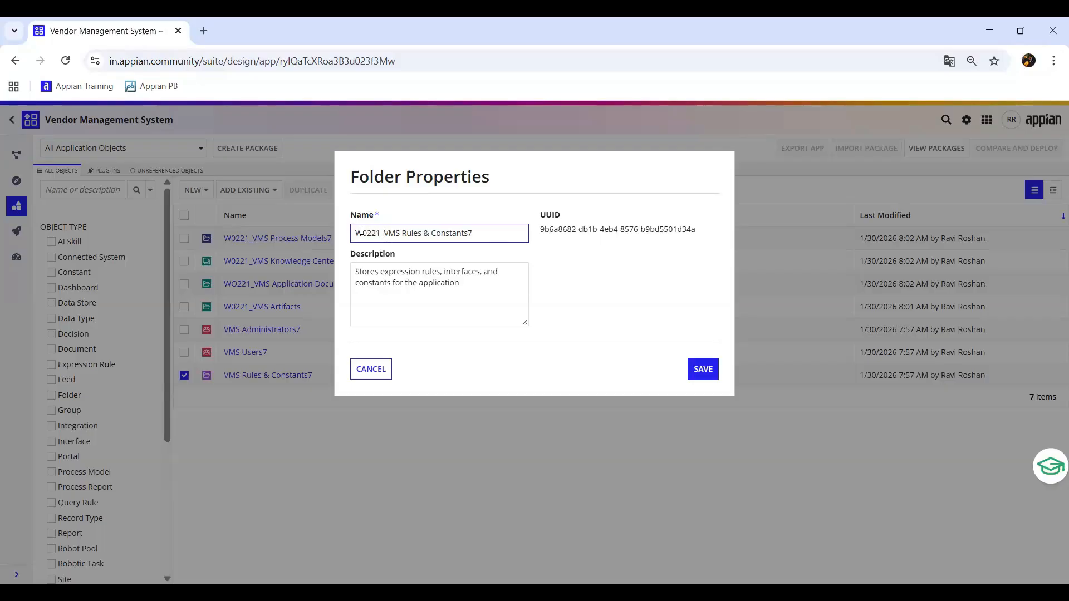
click(704, 370)
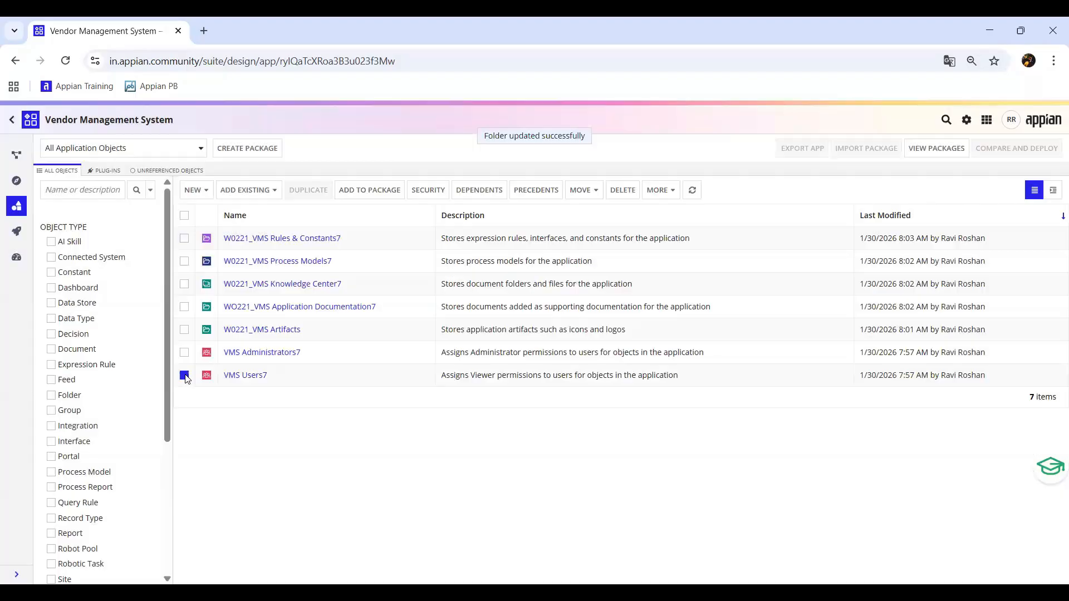
- Rename the VMS Administrators7 group as "W0221_VMS Administrators" in its group properties
click(184, 238)
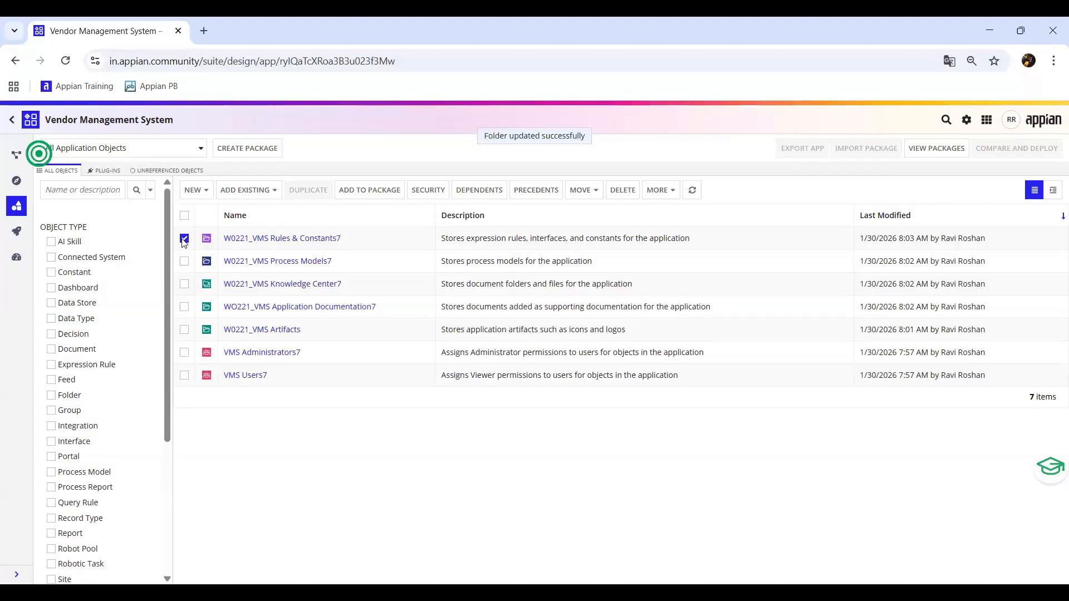
click(185, 352)
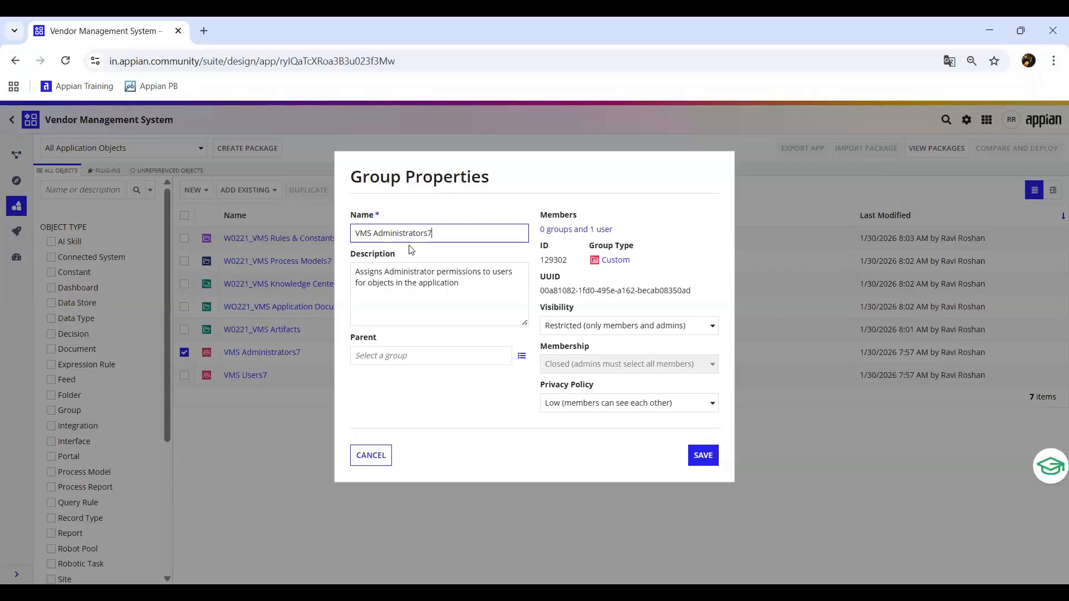
key(BackSpace)
text(W0221_)
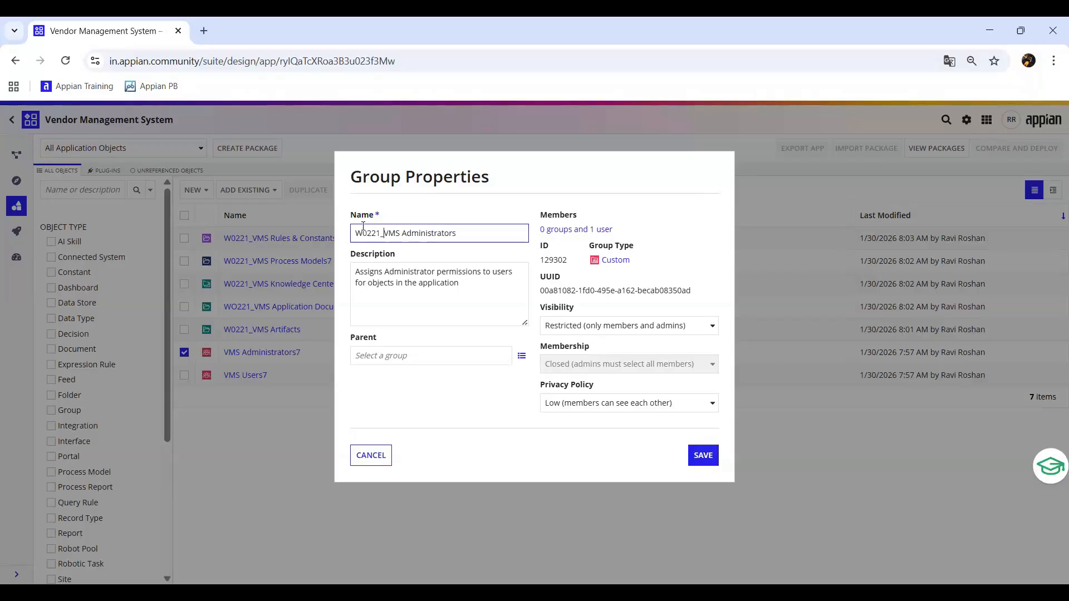
click(703, 462)
click(703, 462)
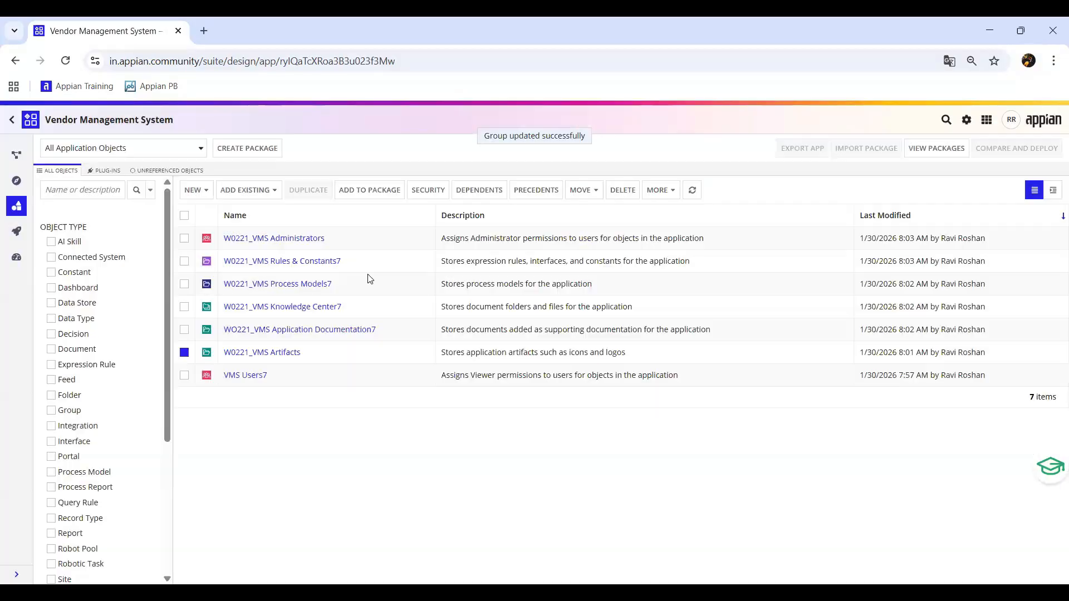
- Rename the VMS Users7 group as "W0221_VMS Users" in its group properties
click(185, 377)
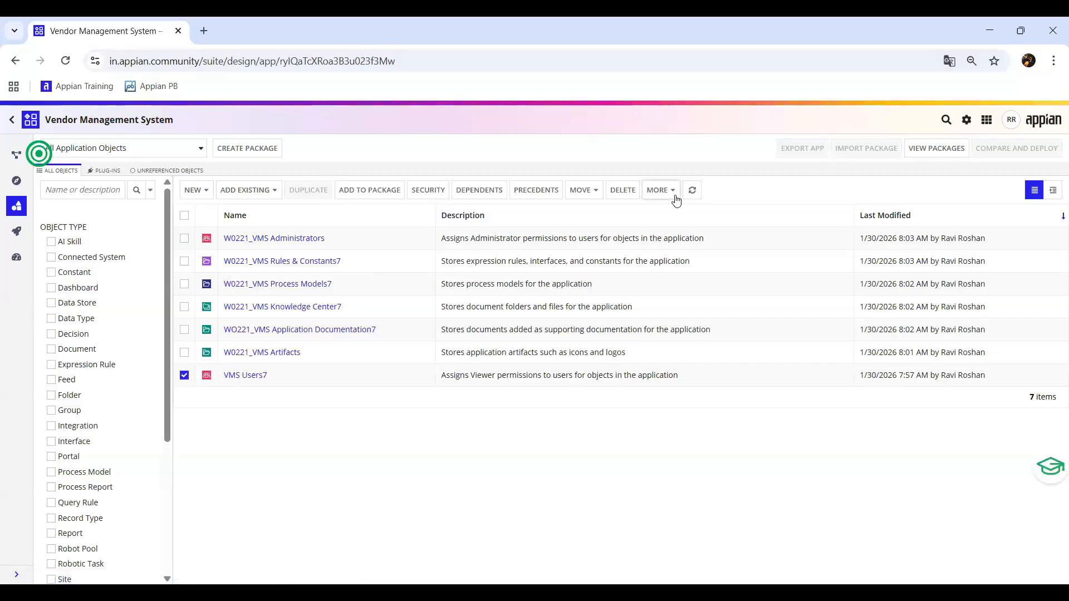
click(662, 190)
click(581, 257)
key(BackSpace)
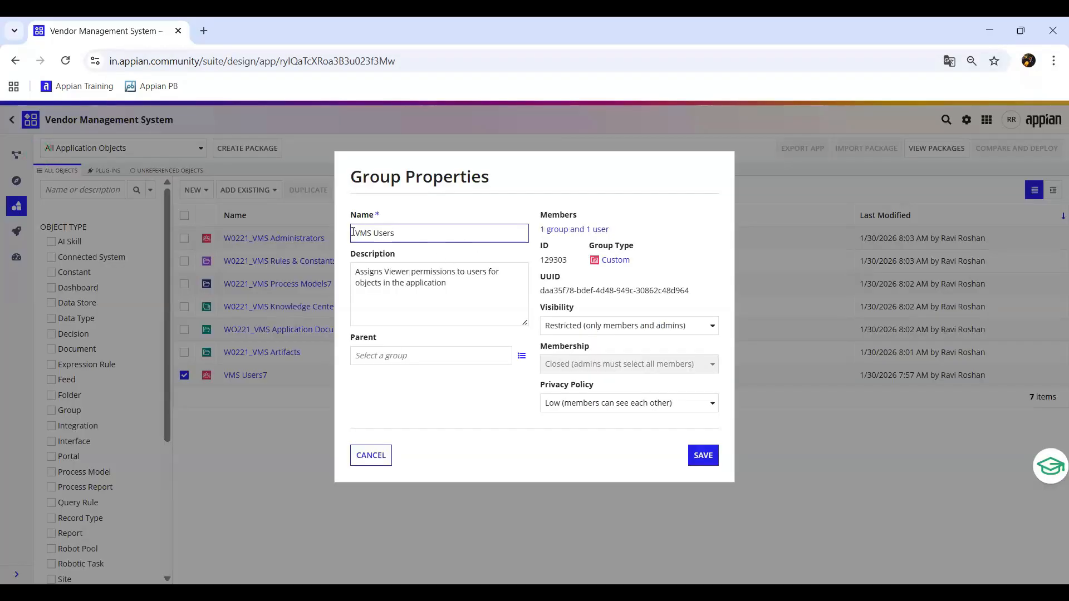
text(W0221_)
click(707, 455)
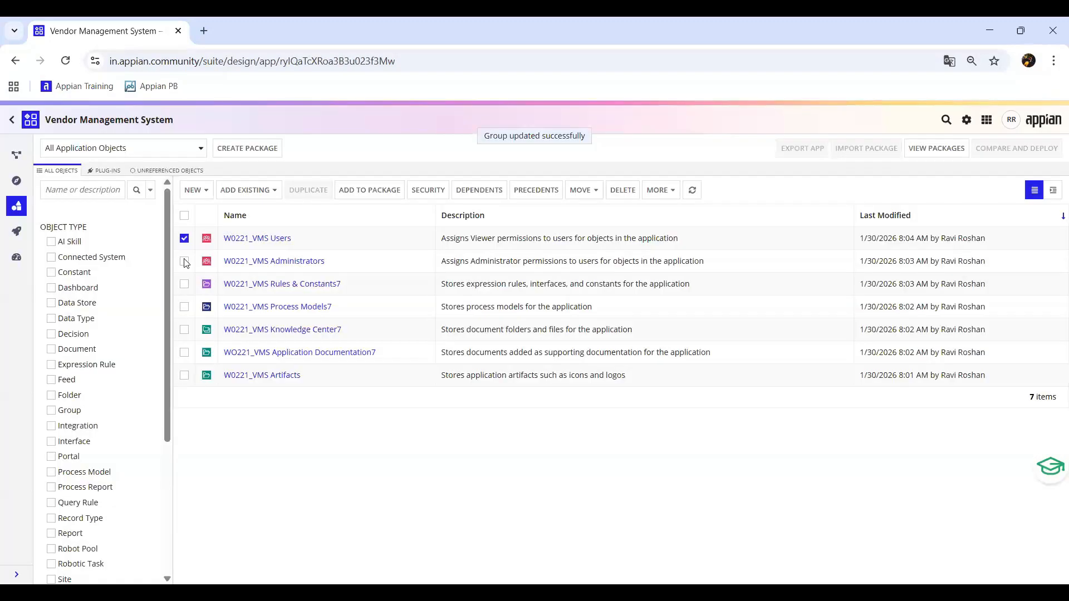
- Rename the W0221_VMS Rules & Constants7 folder as "W0221_VMS Rules & Constants" in its folder properties
click(183, 284)
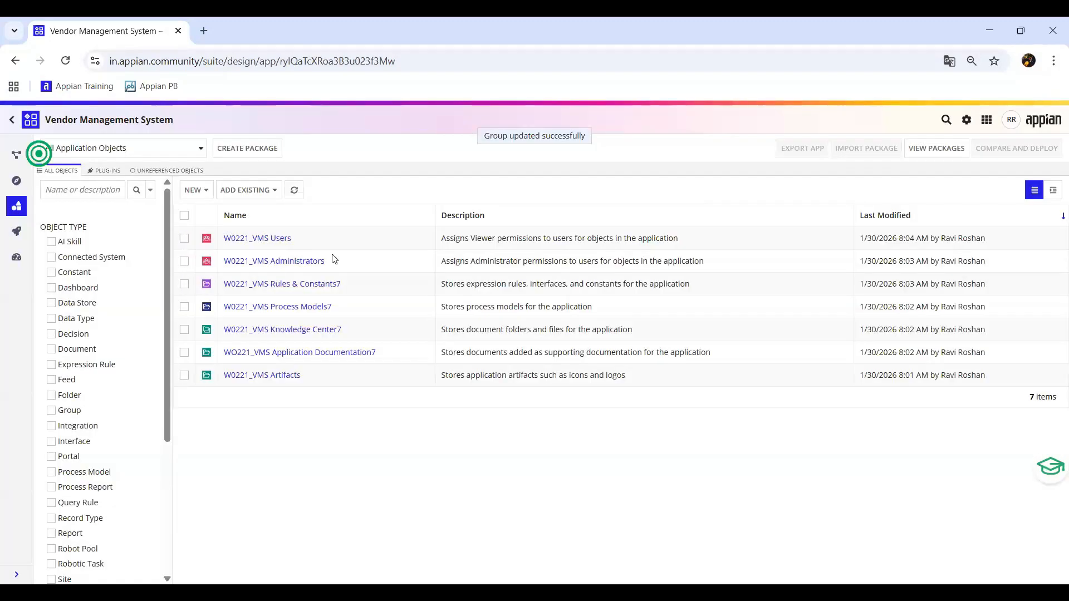
click(661, 191)
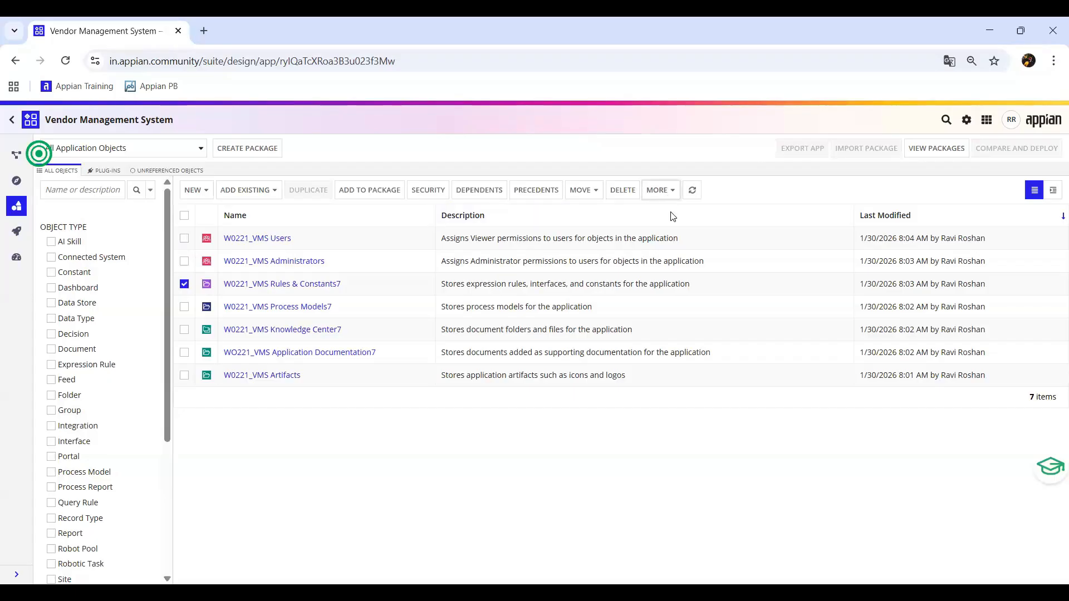
click(672, 214)
click(515, 235)
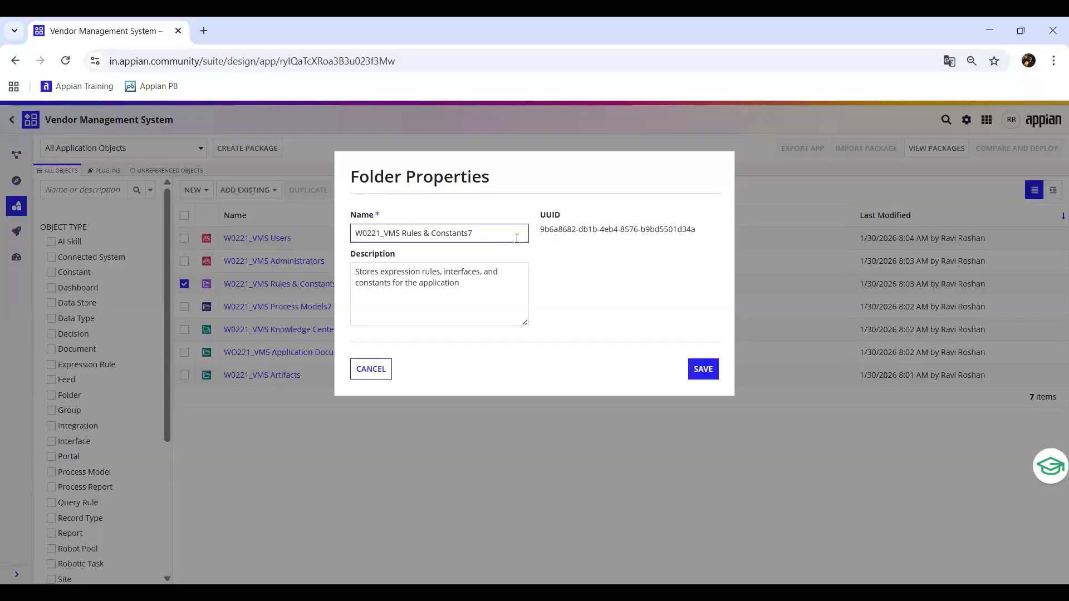
key(BackSpace)
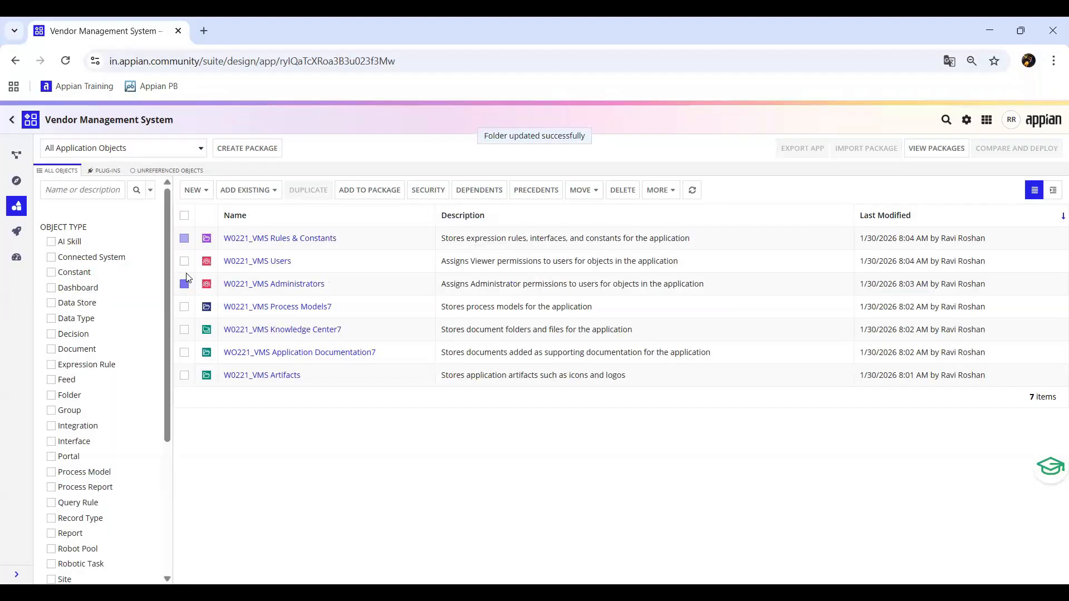
- Rename the W0221_VMS Process Models7 folder as "W0221_VMS Process Models" in its folder properties
click(185, 307)
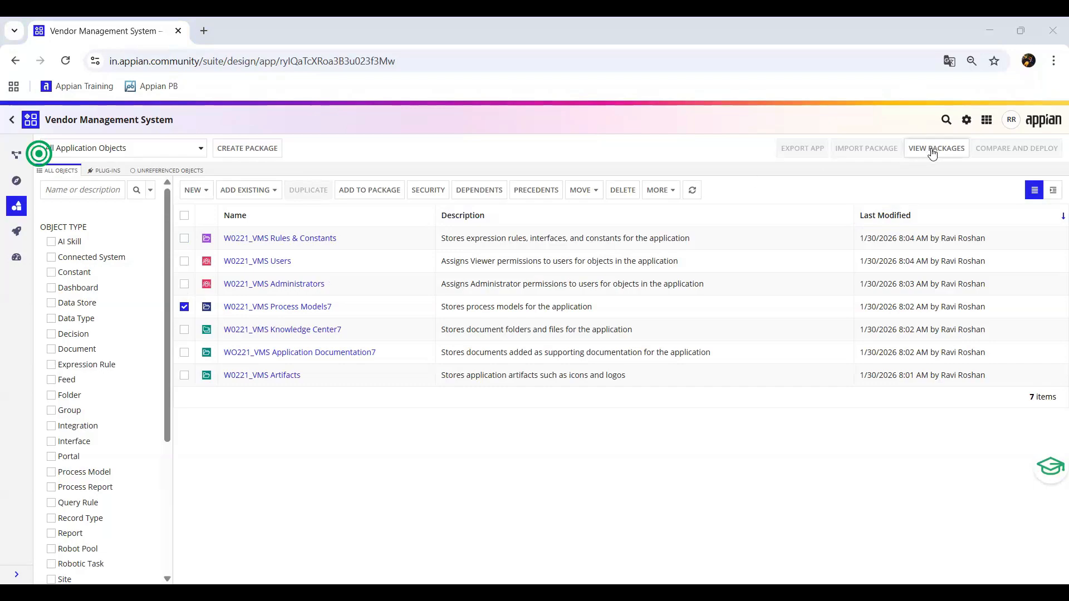
drag(931, 148, 773, 197)
click(772, 198)
click(658, 190)
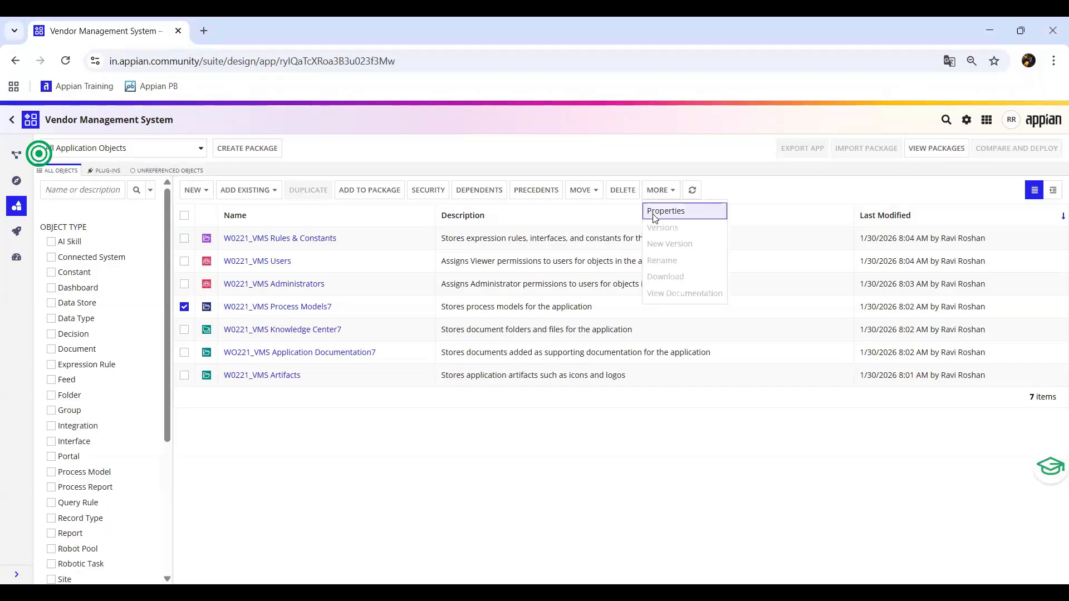
click(665, 210)
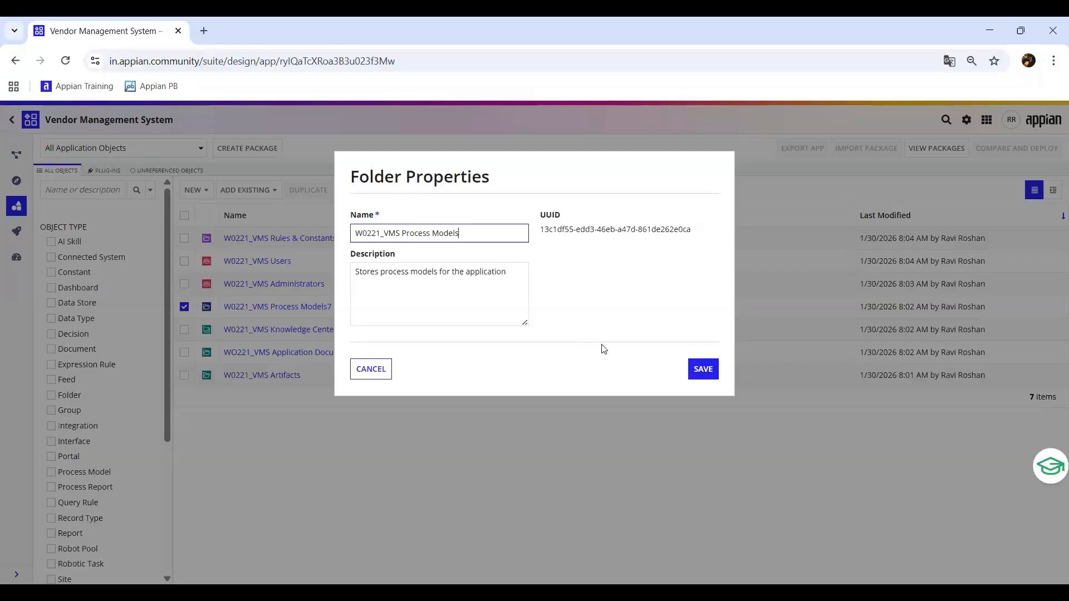
key(BackSpace)
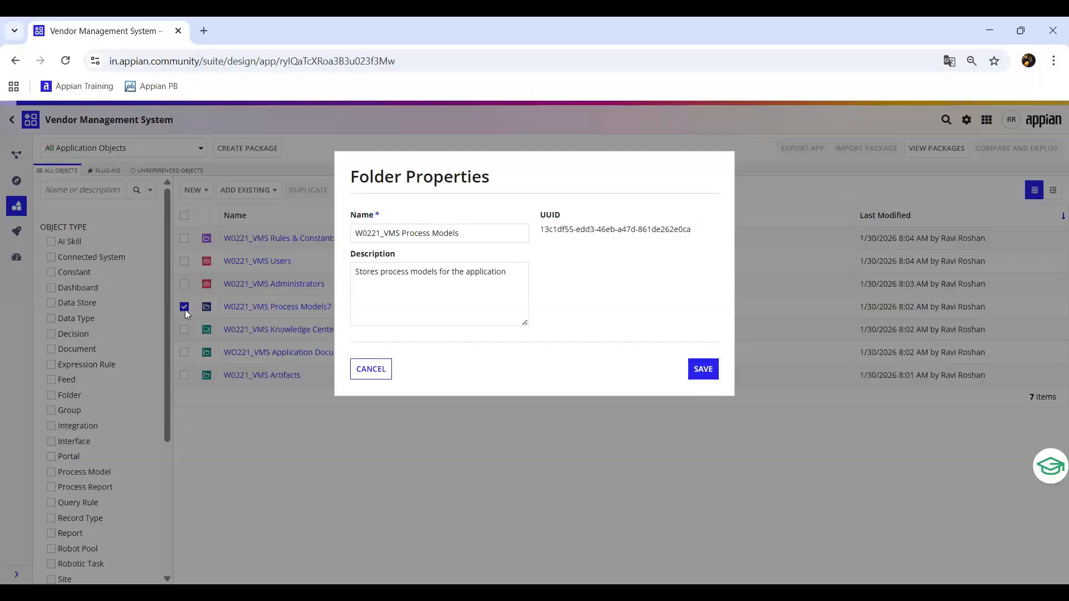
key(Return)
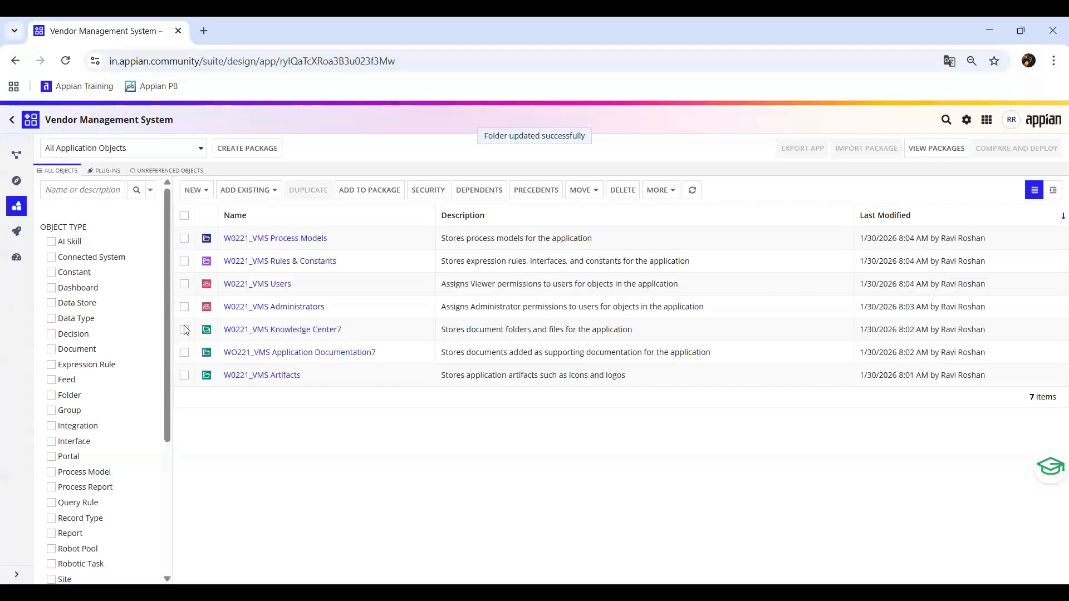
- Rename the W0221_VMS Knowledge Center7 object as "W0221_VMS Knowledge Center" in its knowledge center properties
click(184, 329)
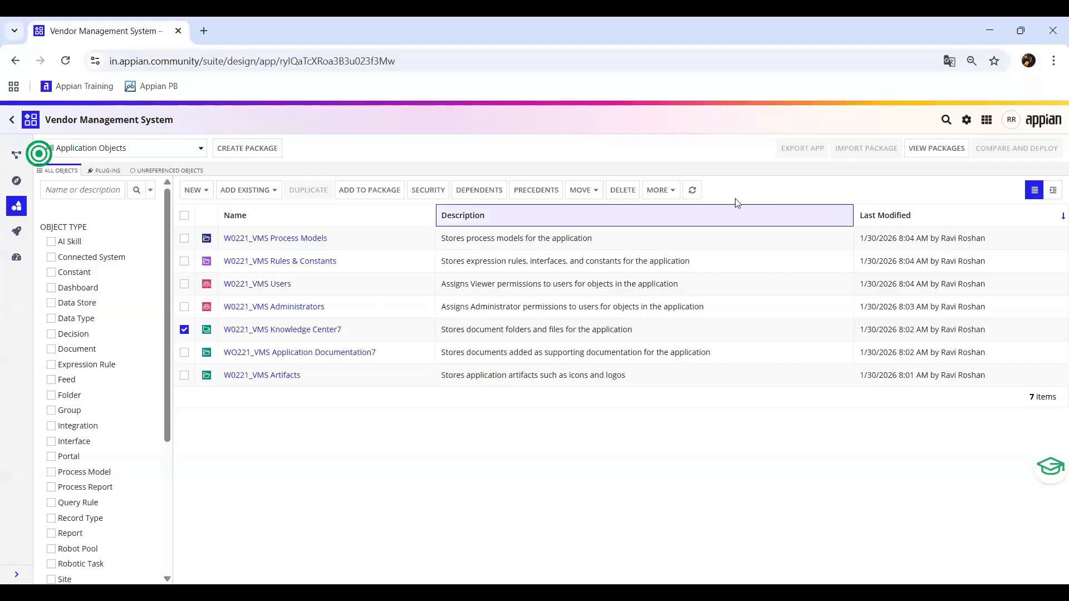
click(668, 192)
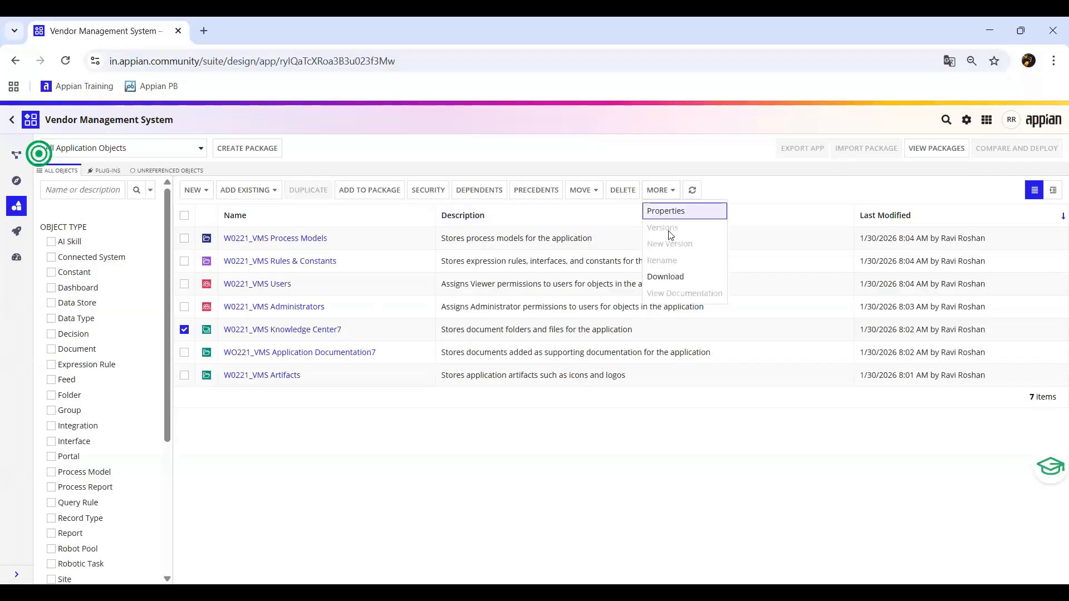
click(680, 216)
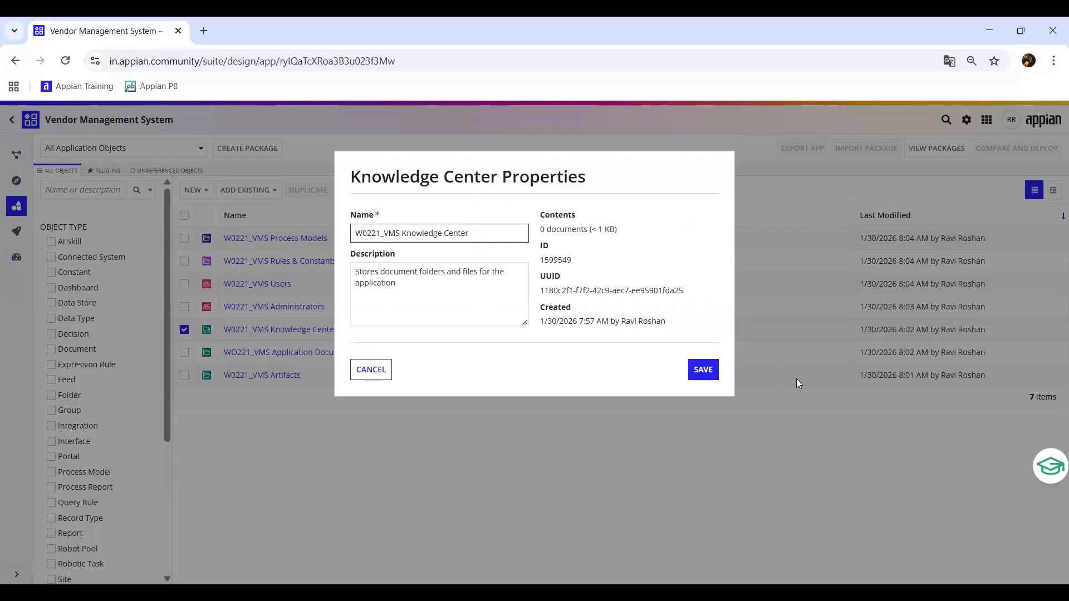
click(716, 376)
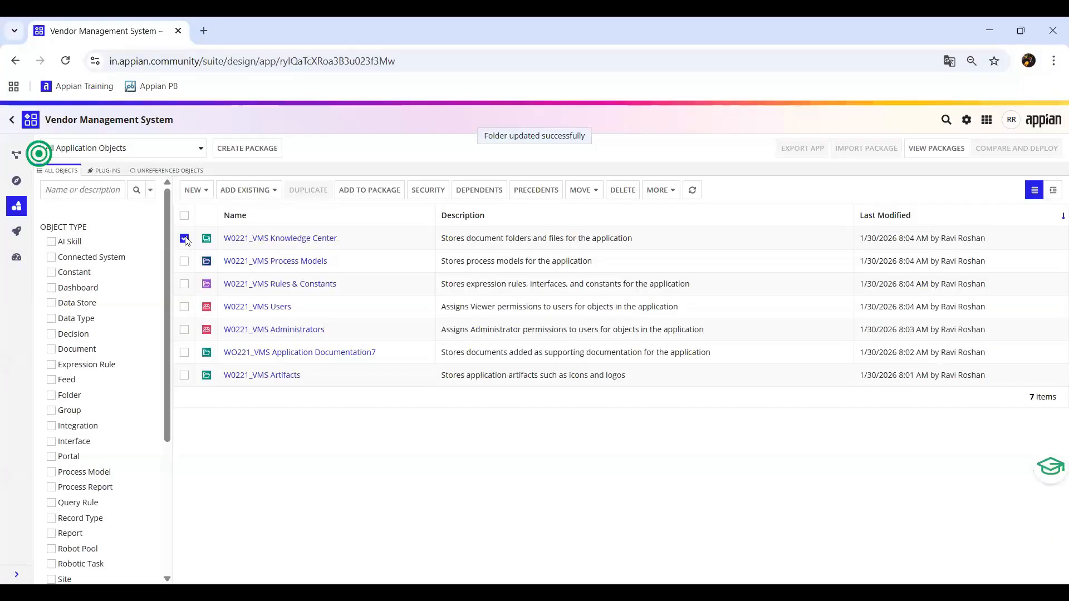
- Rename the WO221_VMS Application Documentation7 folder as "WO221_VMS Application Documentation" in its properties and clear its selection
click(184, 351)
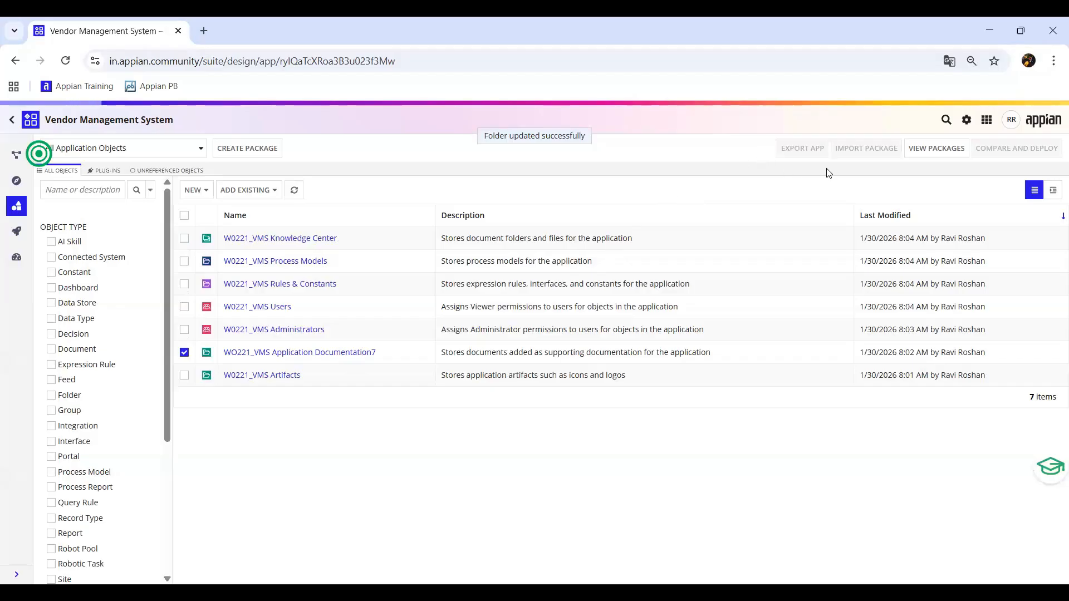
click(658, 189)
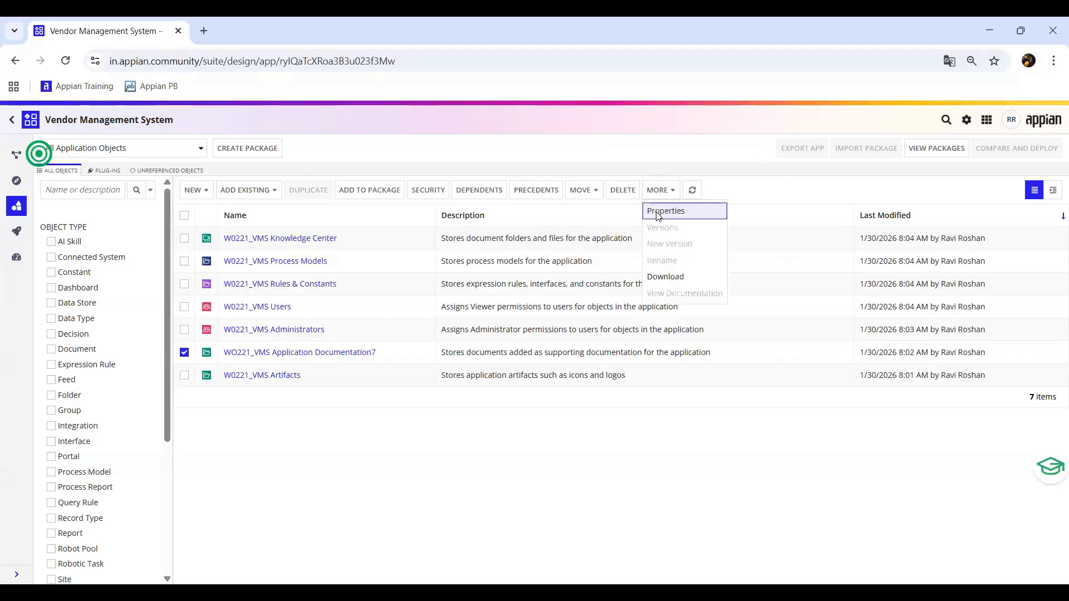
click(658, 212)
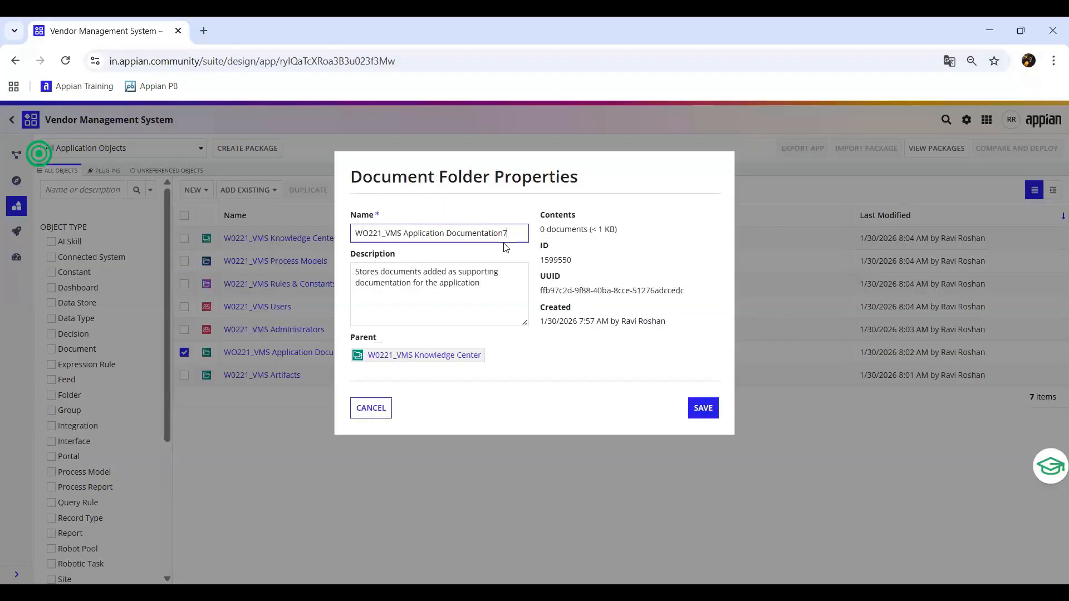
click(703, 407)
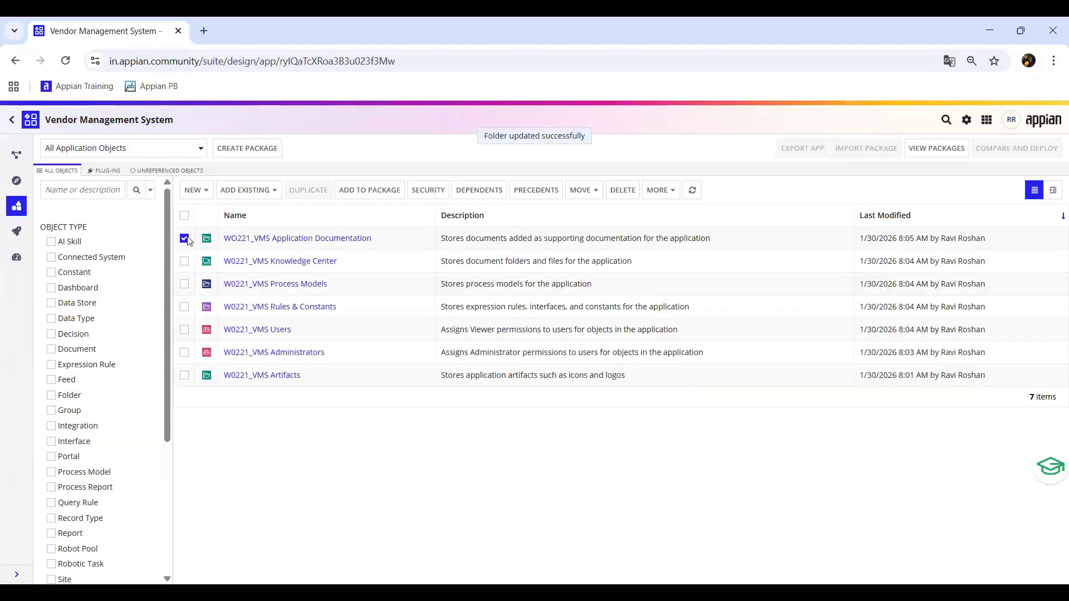
click(185, 239)
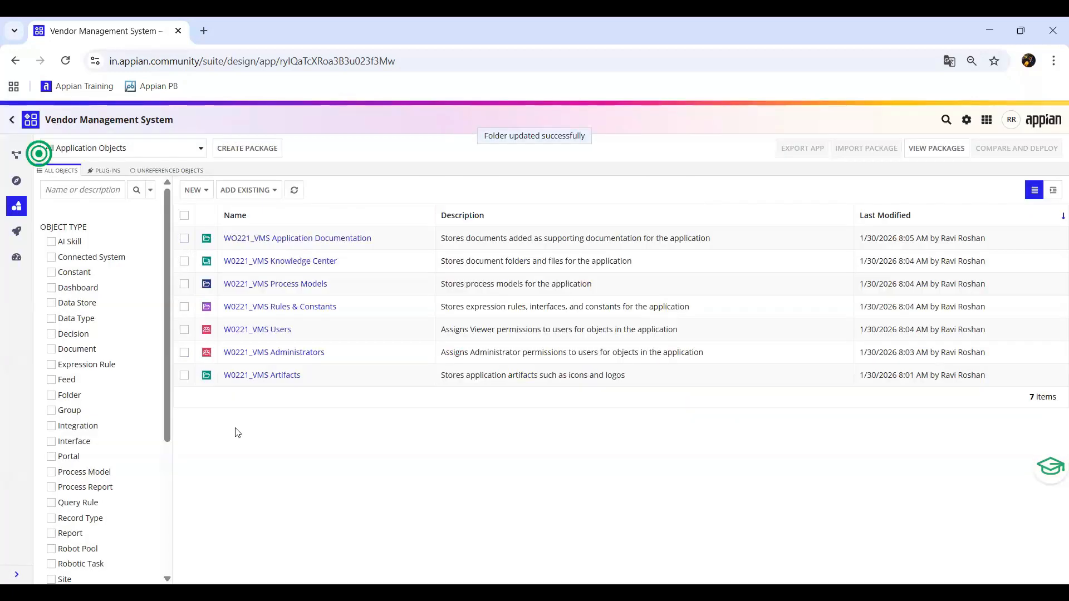